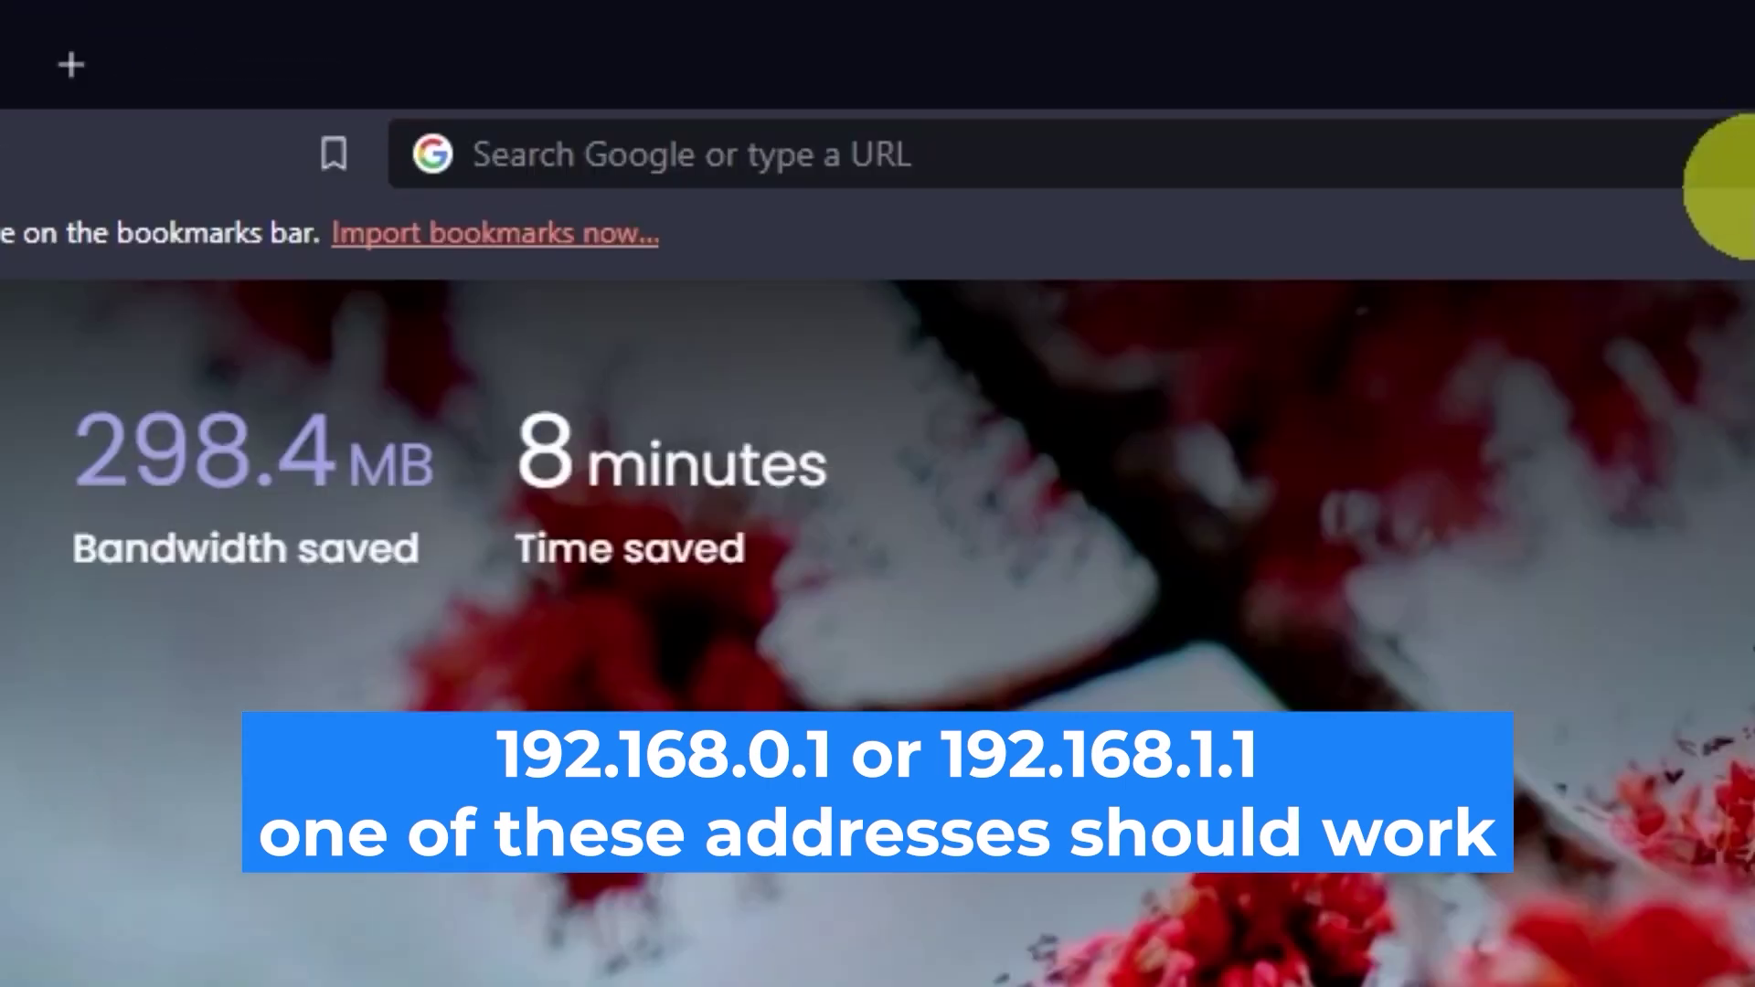
Step: Load the router's setup page at 192.168.0.1 in Brave
left_click(1728, 162)
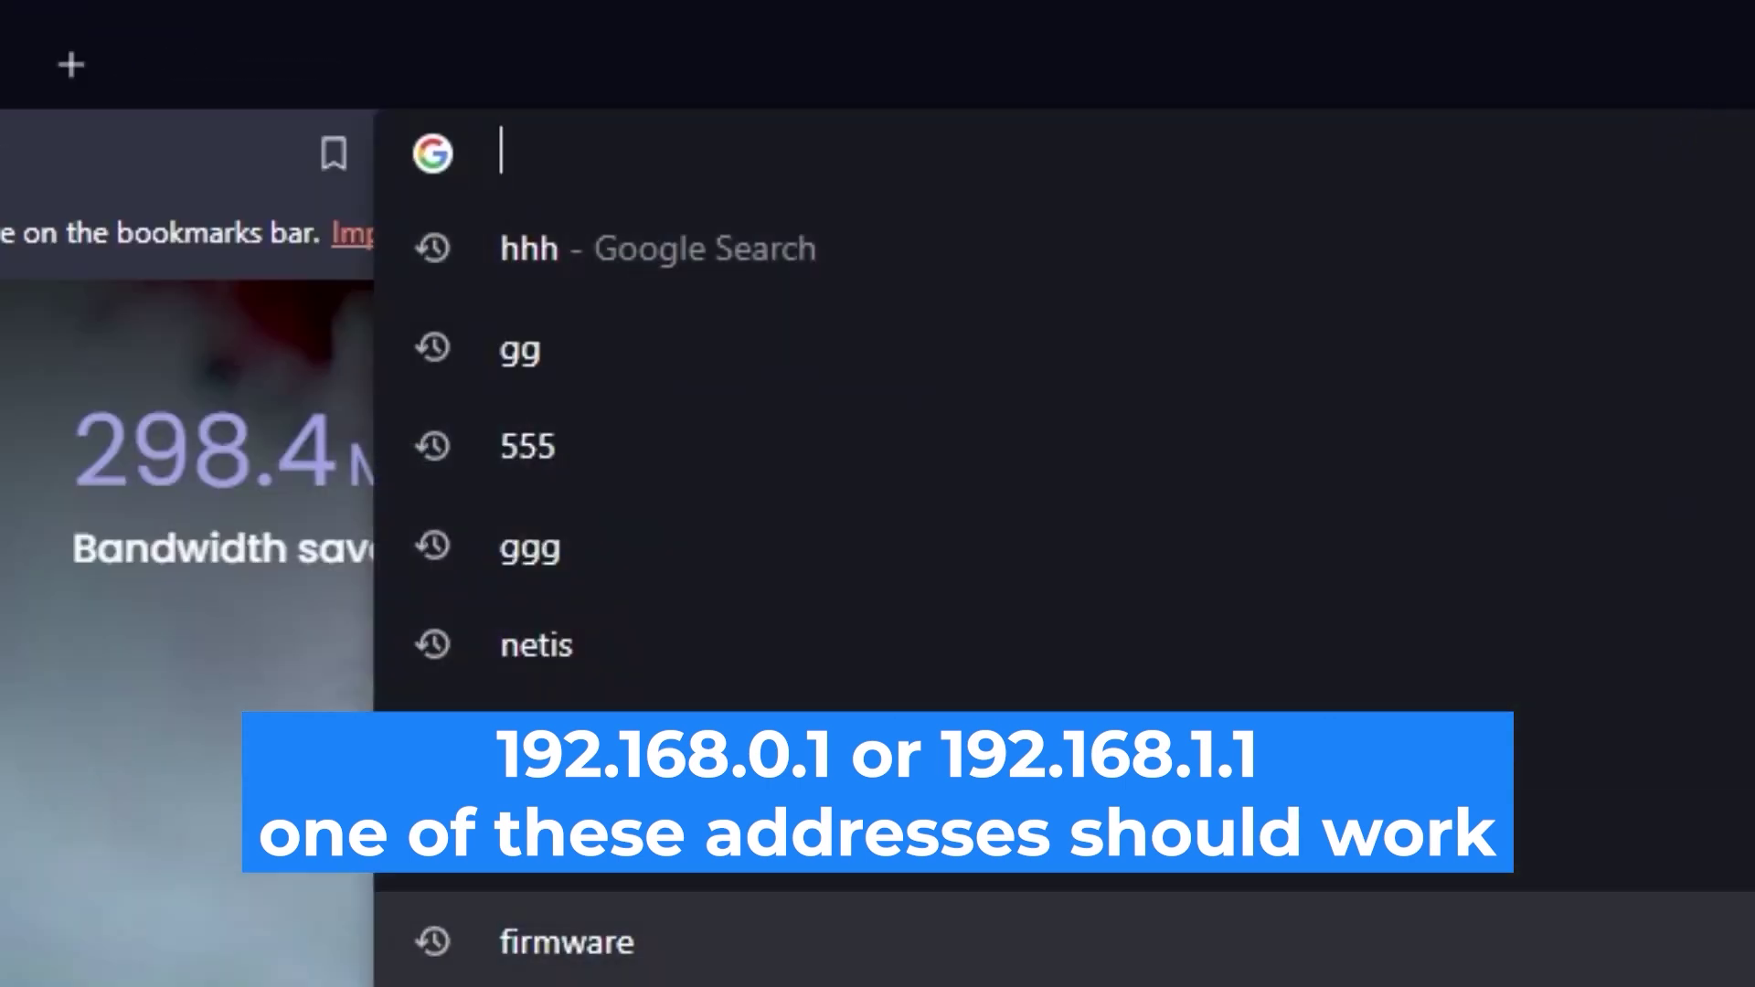
type("192.168.")
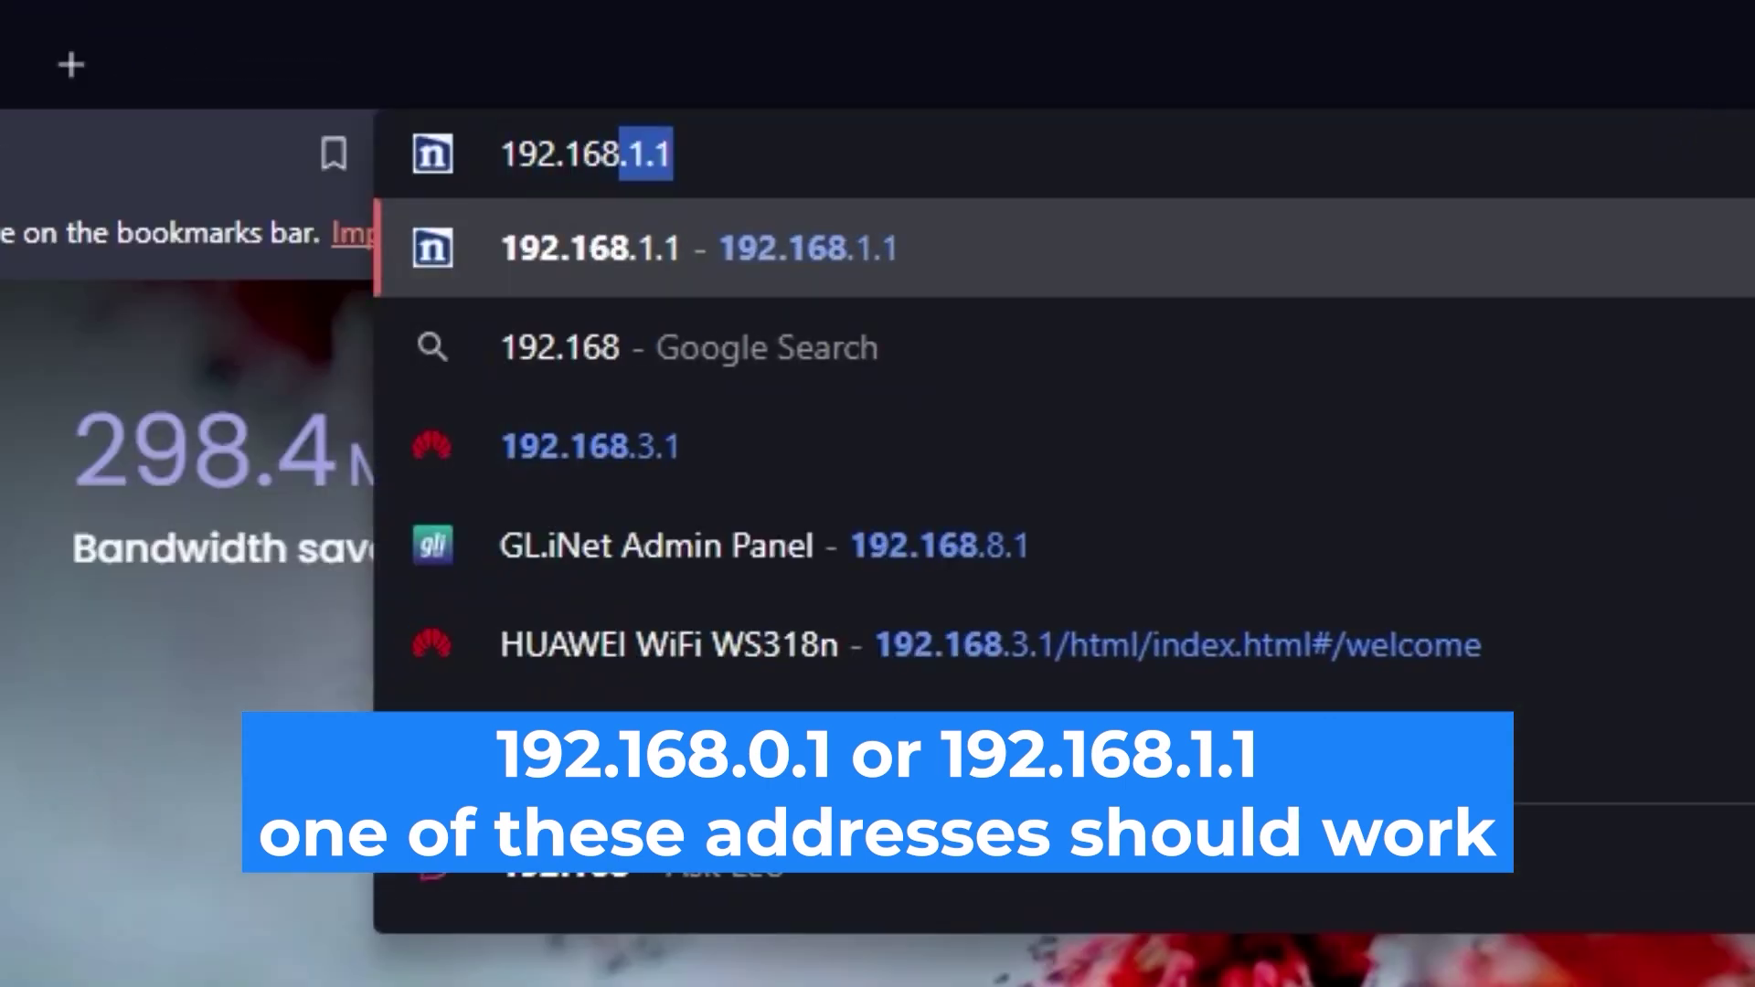
type("0.1")
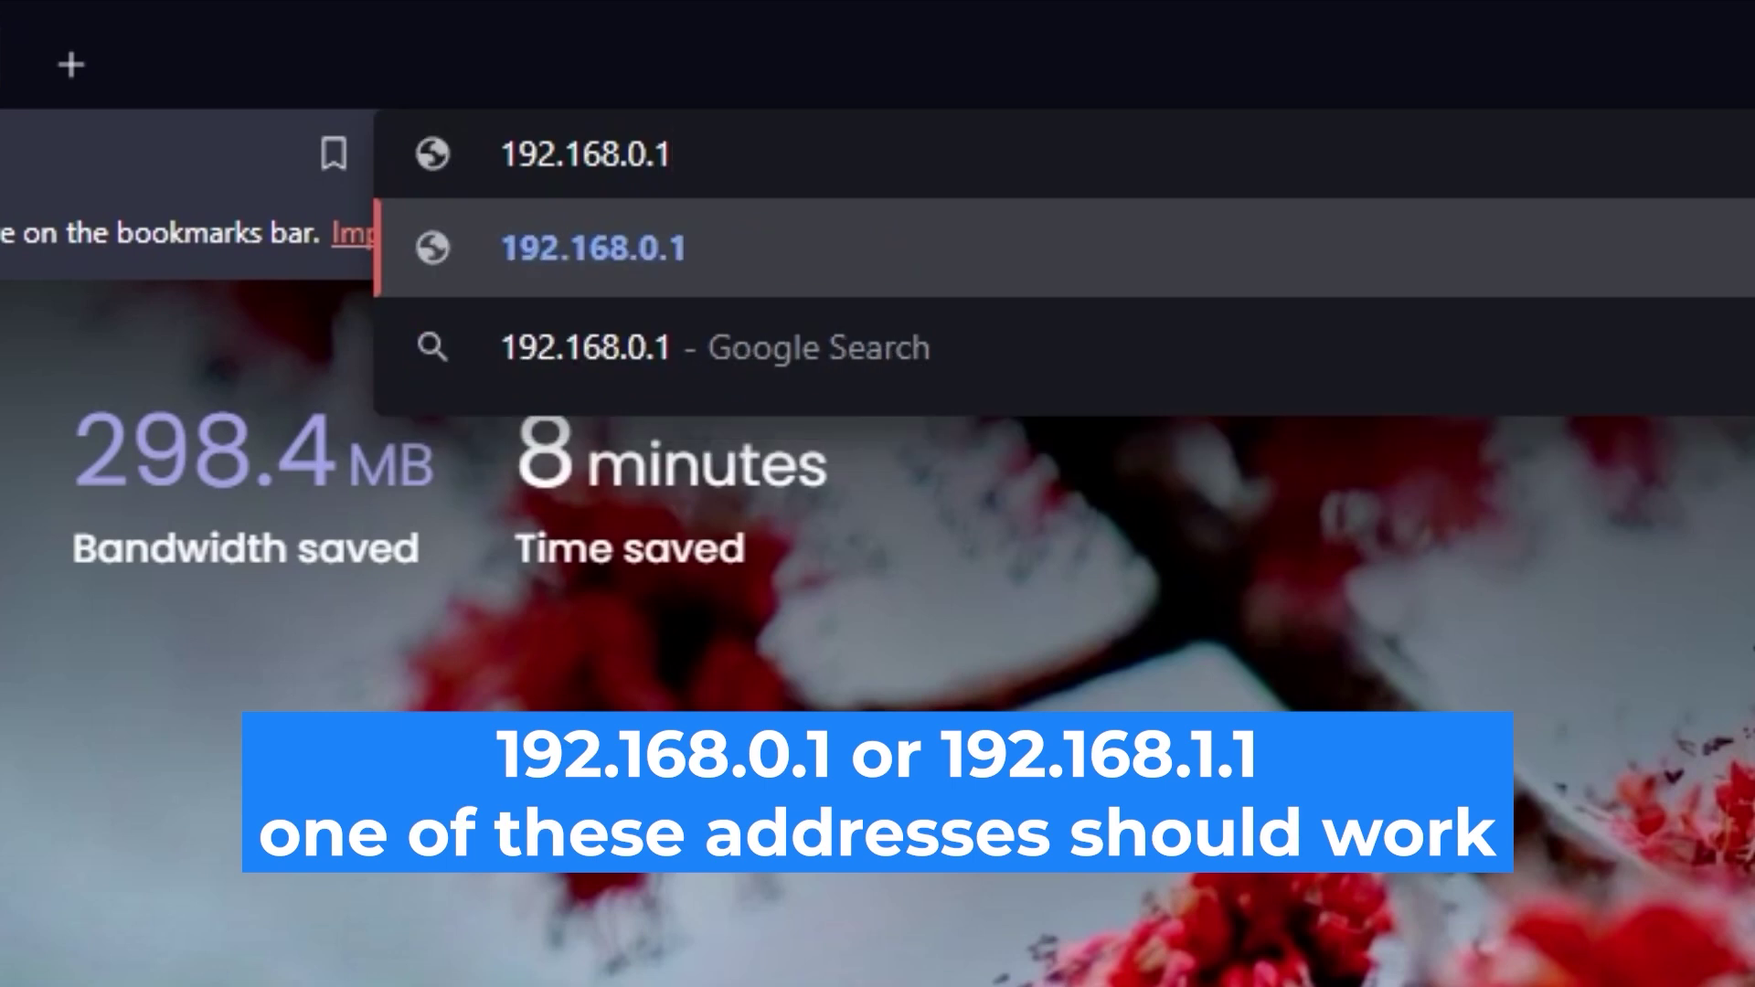
key("Return")
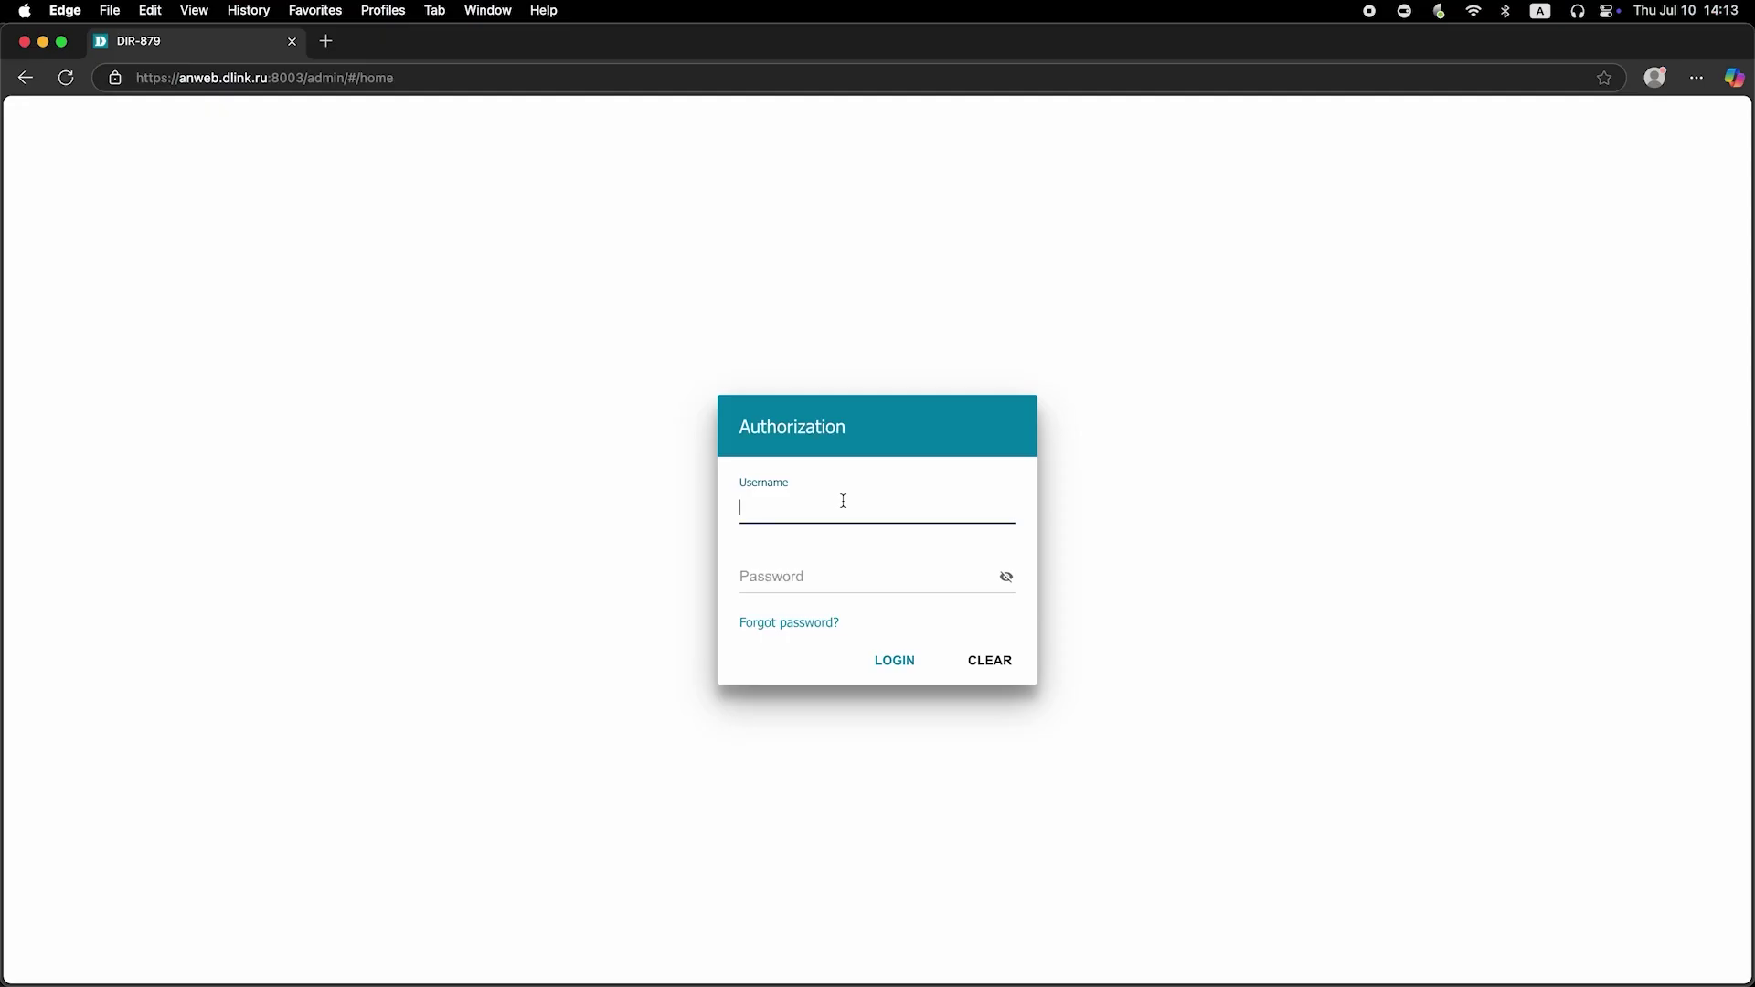
Step: Try logging in as admin with the default password, revealing it first to check it
type("admin")
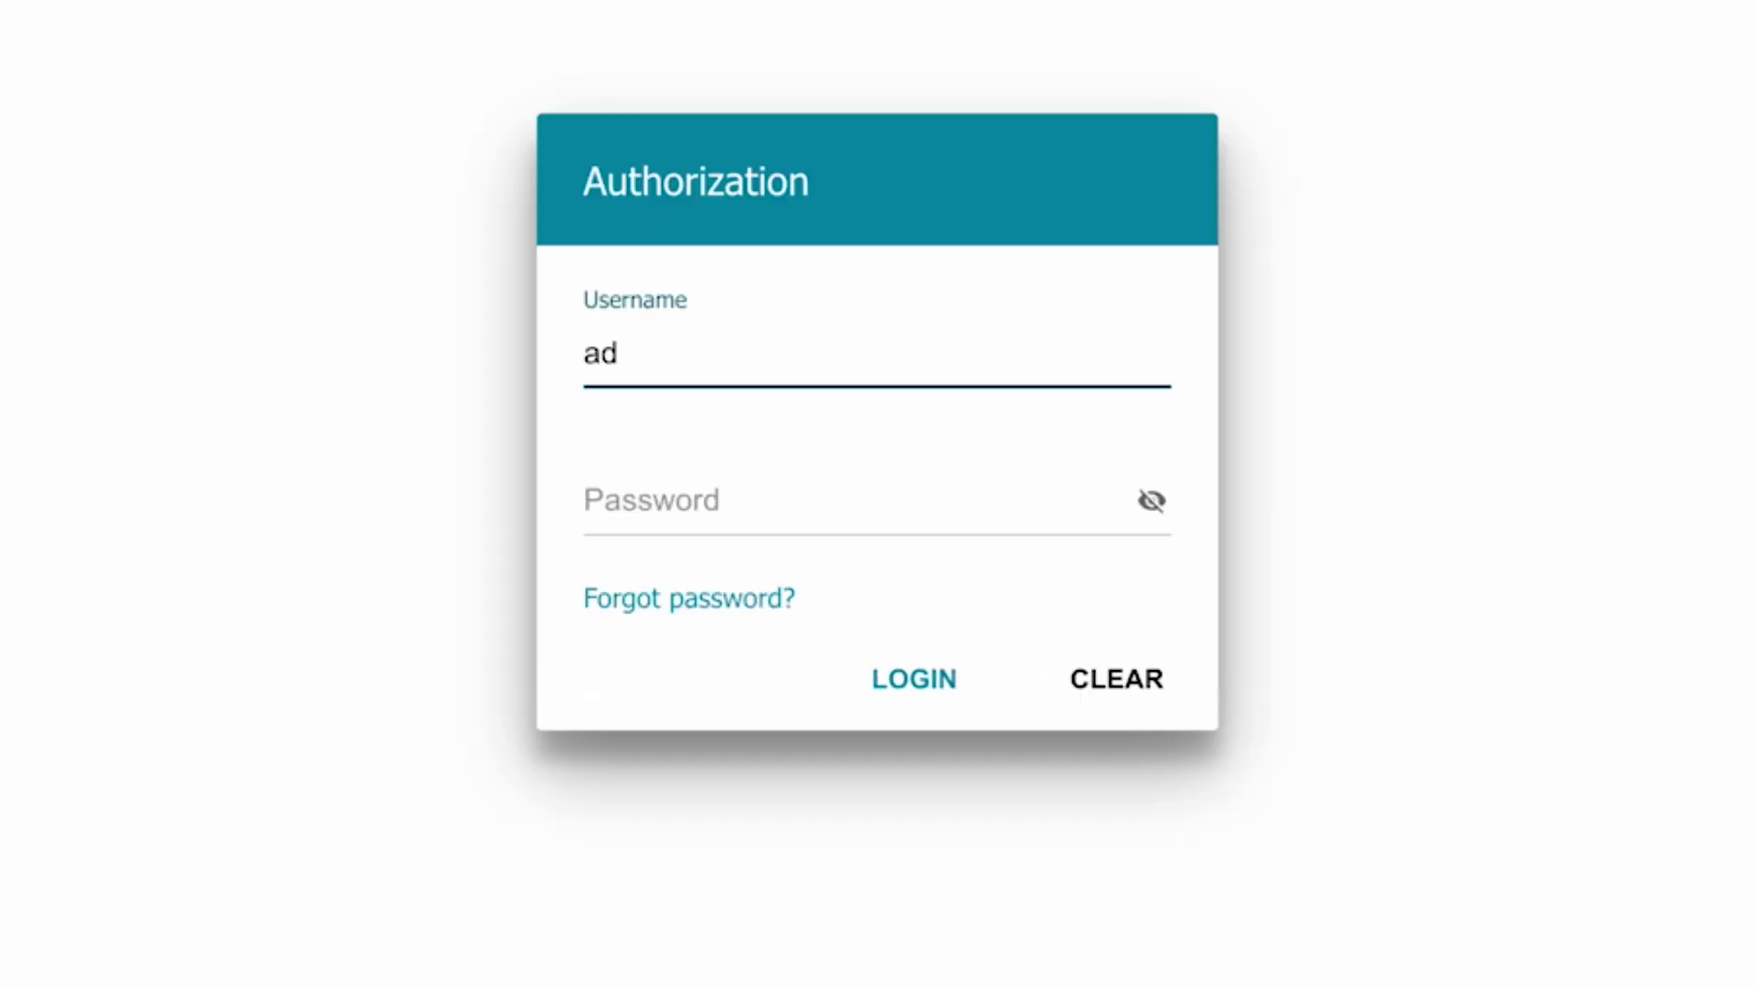
left_click(673, 503)
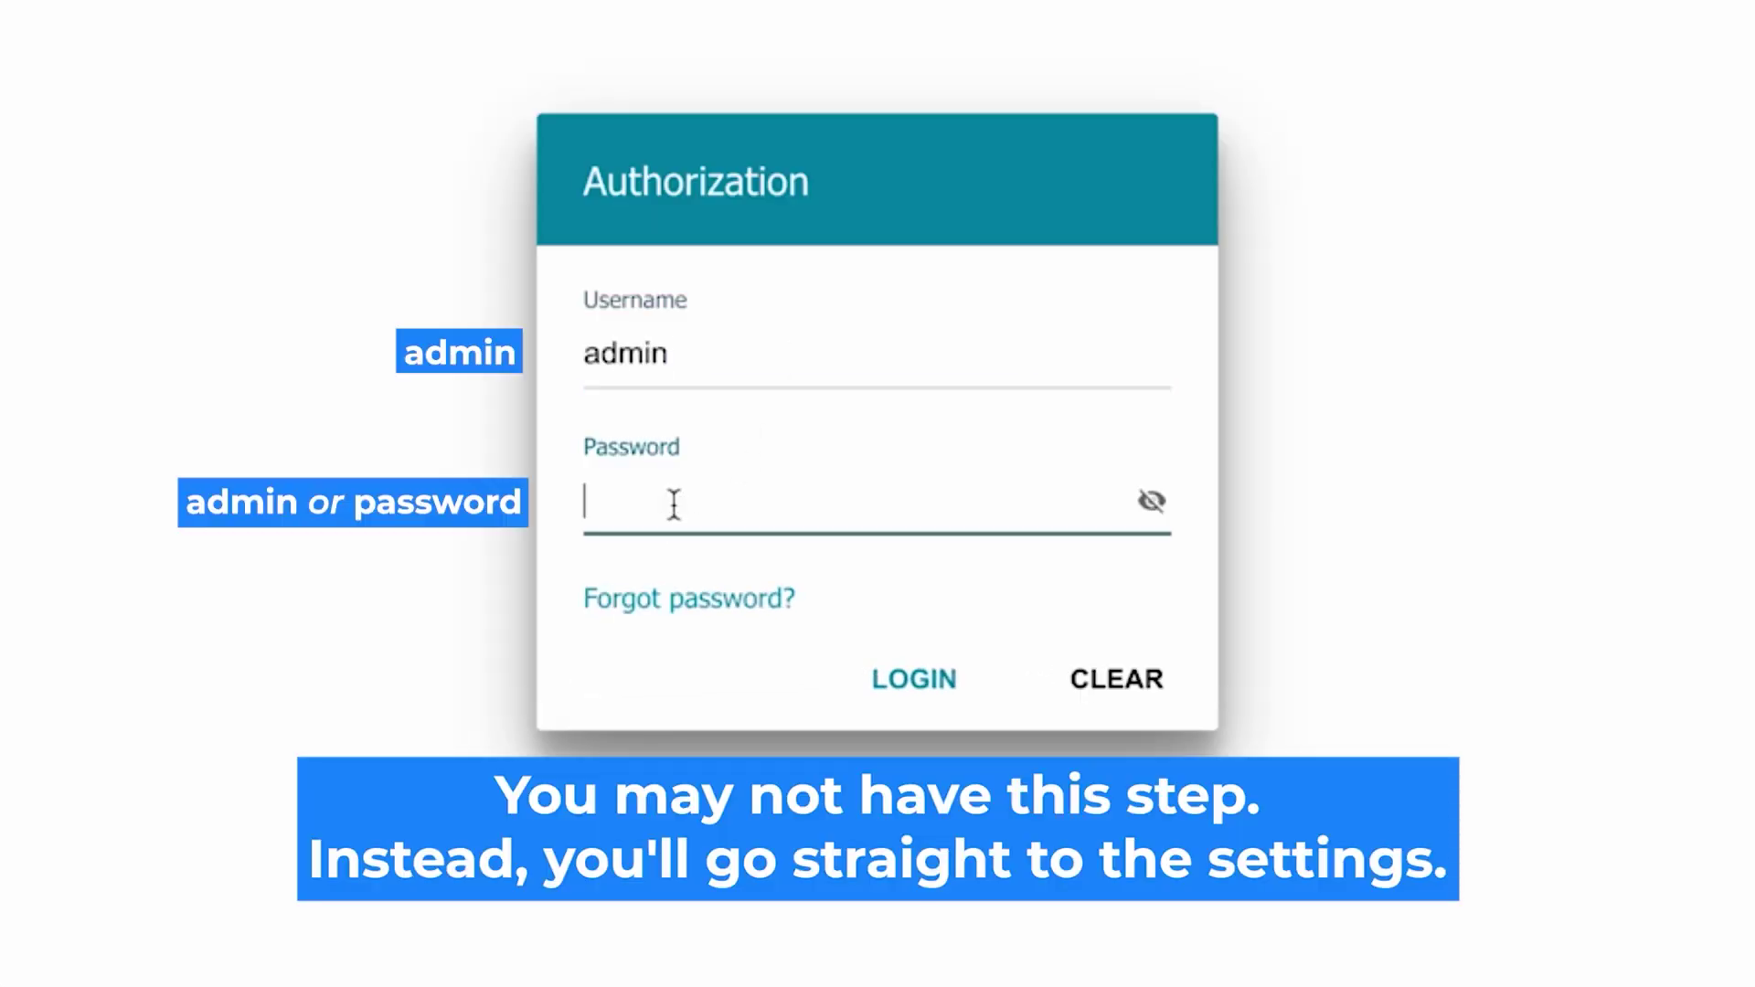
type("password")
left_click(1151, 501)
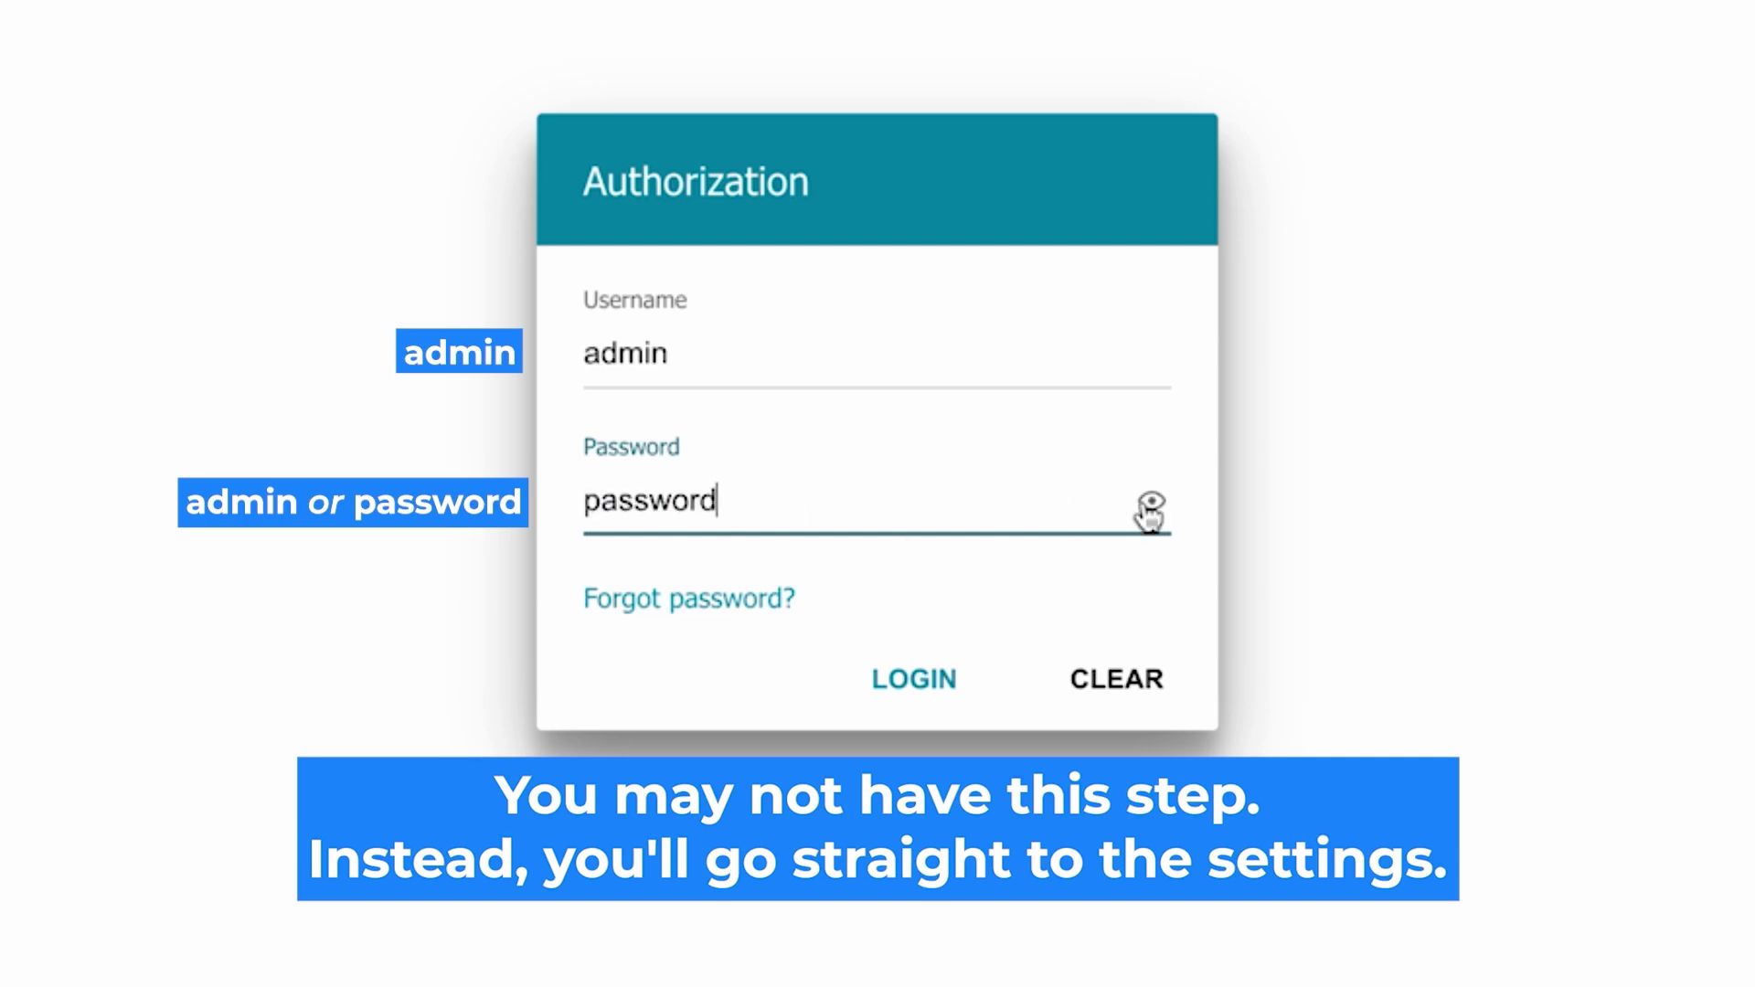
left_click(893, 677)
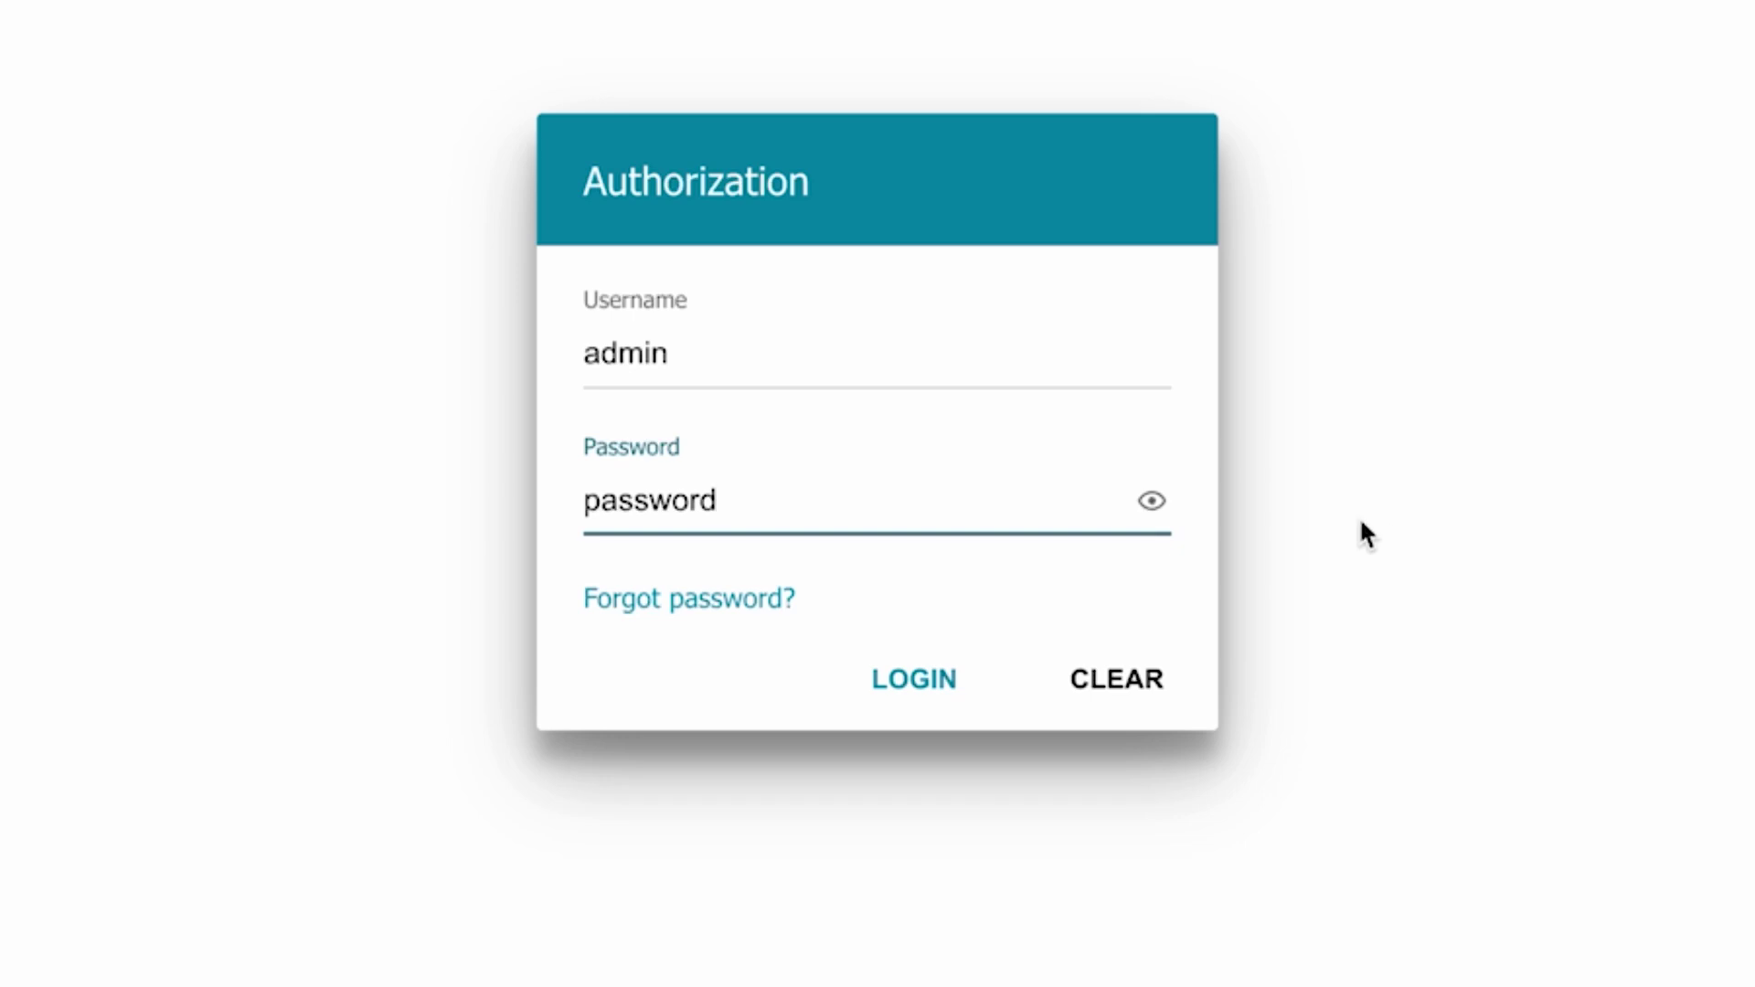
Step: Retry the login with a different password, shown in plain text, to reach the Click'n'Connect wizard
left_click(883, 675)
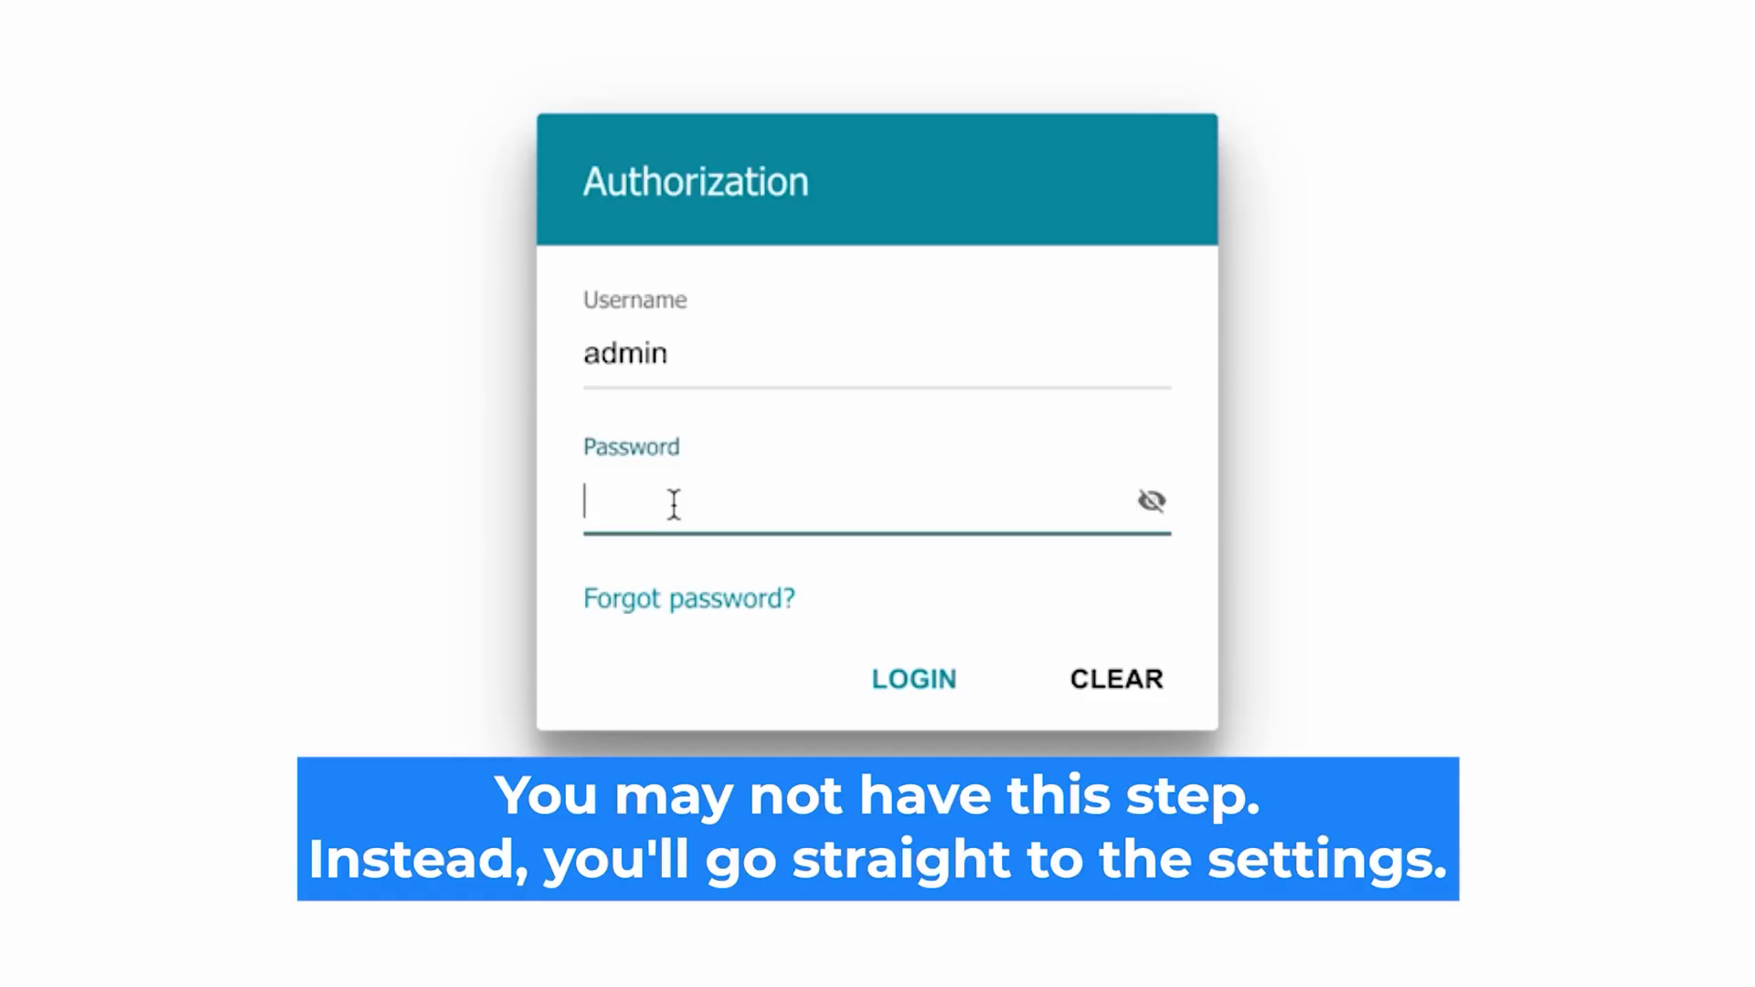
left_click(1151, 501)
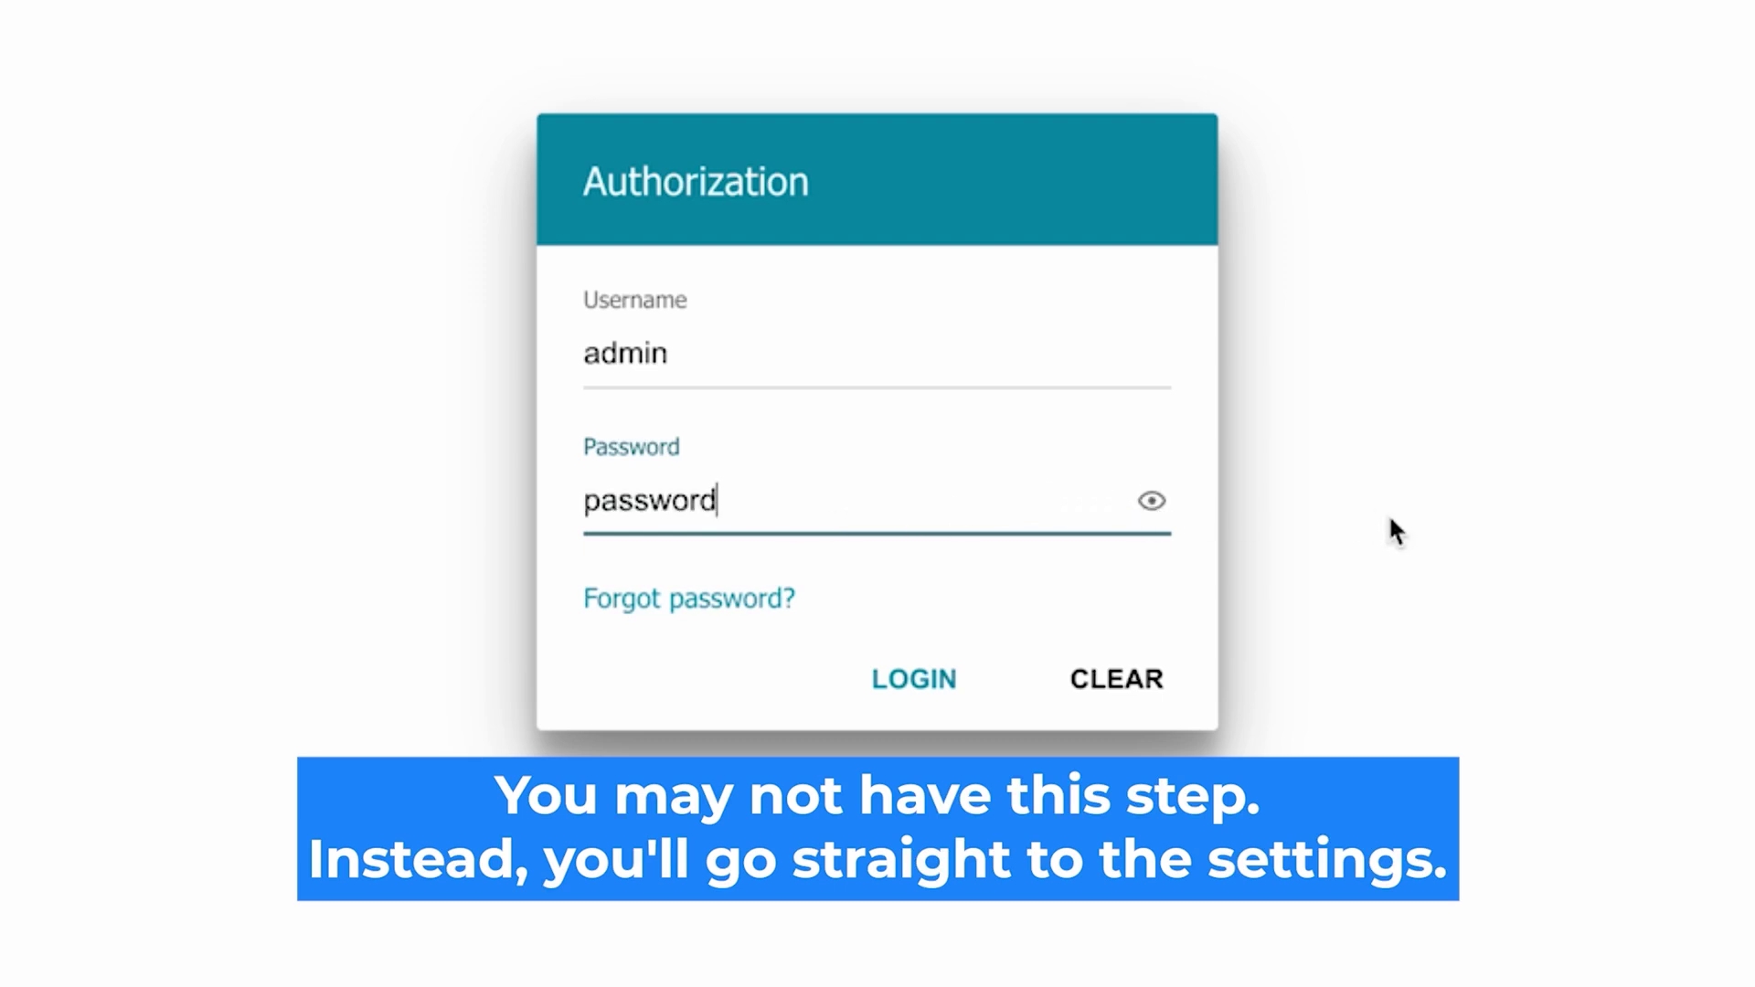
left_click(901, 676)
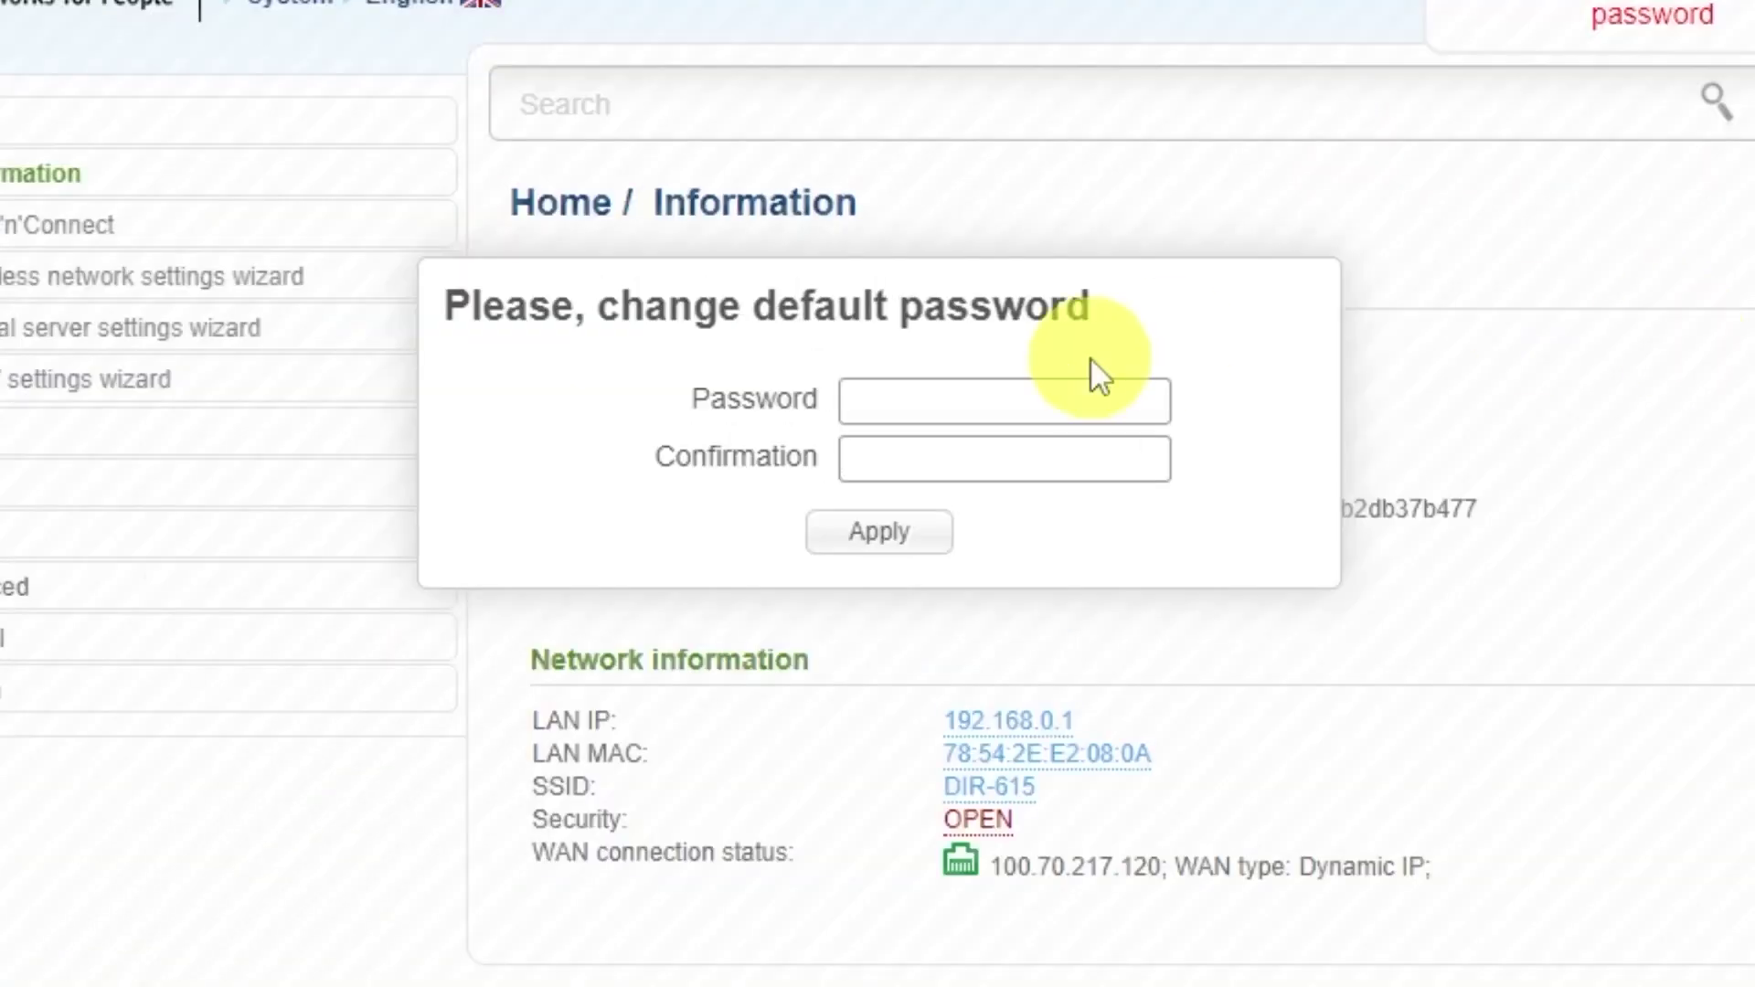
Step: Enter and confirm a new administrator password in the change-password dialog and apply it
left_click(961, 323)
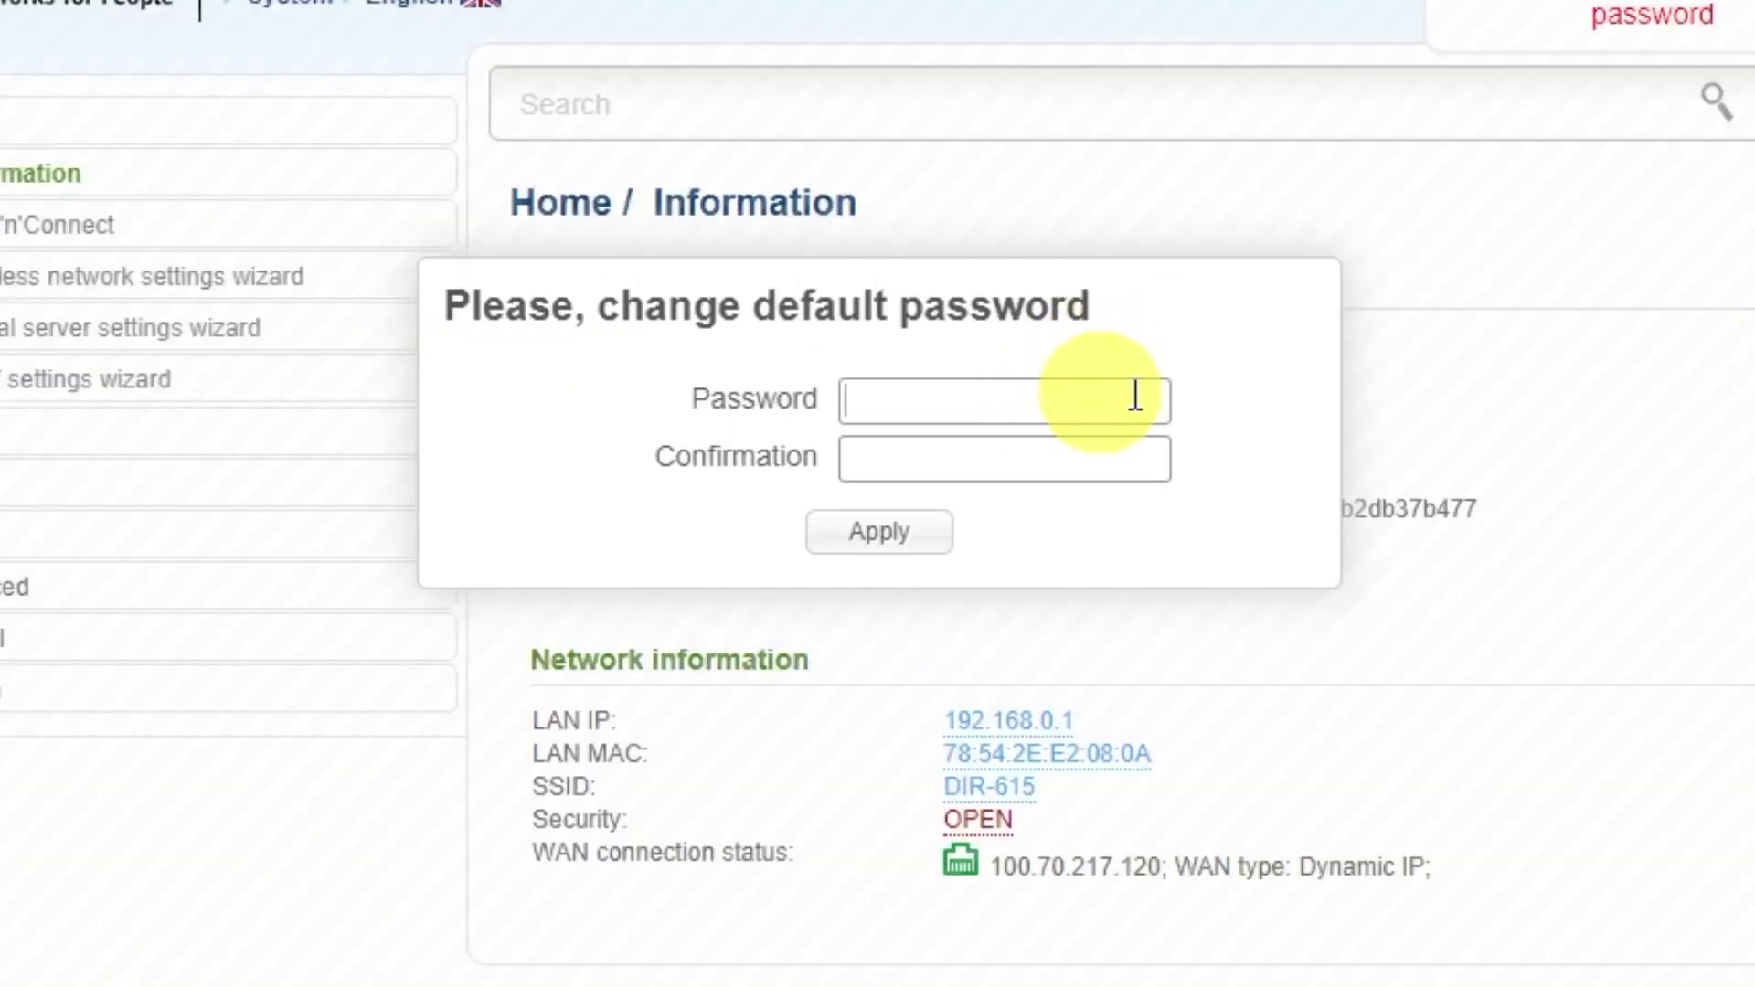
type("*********")
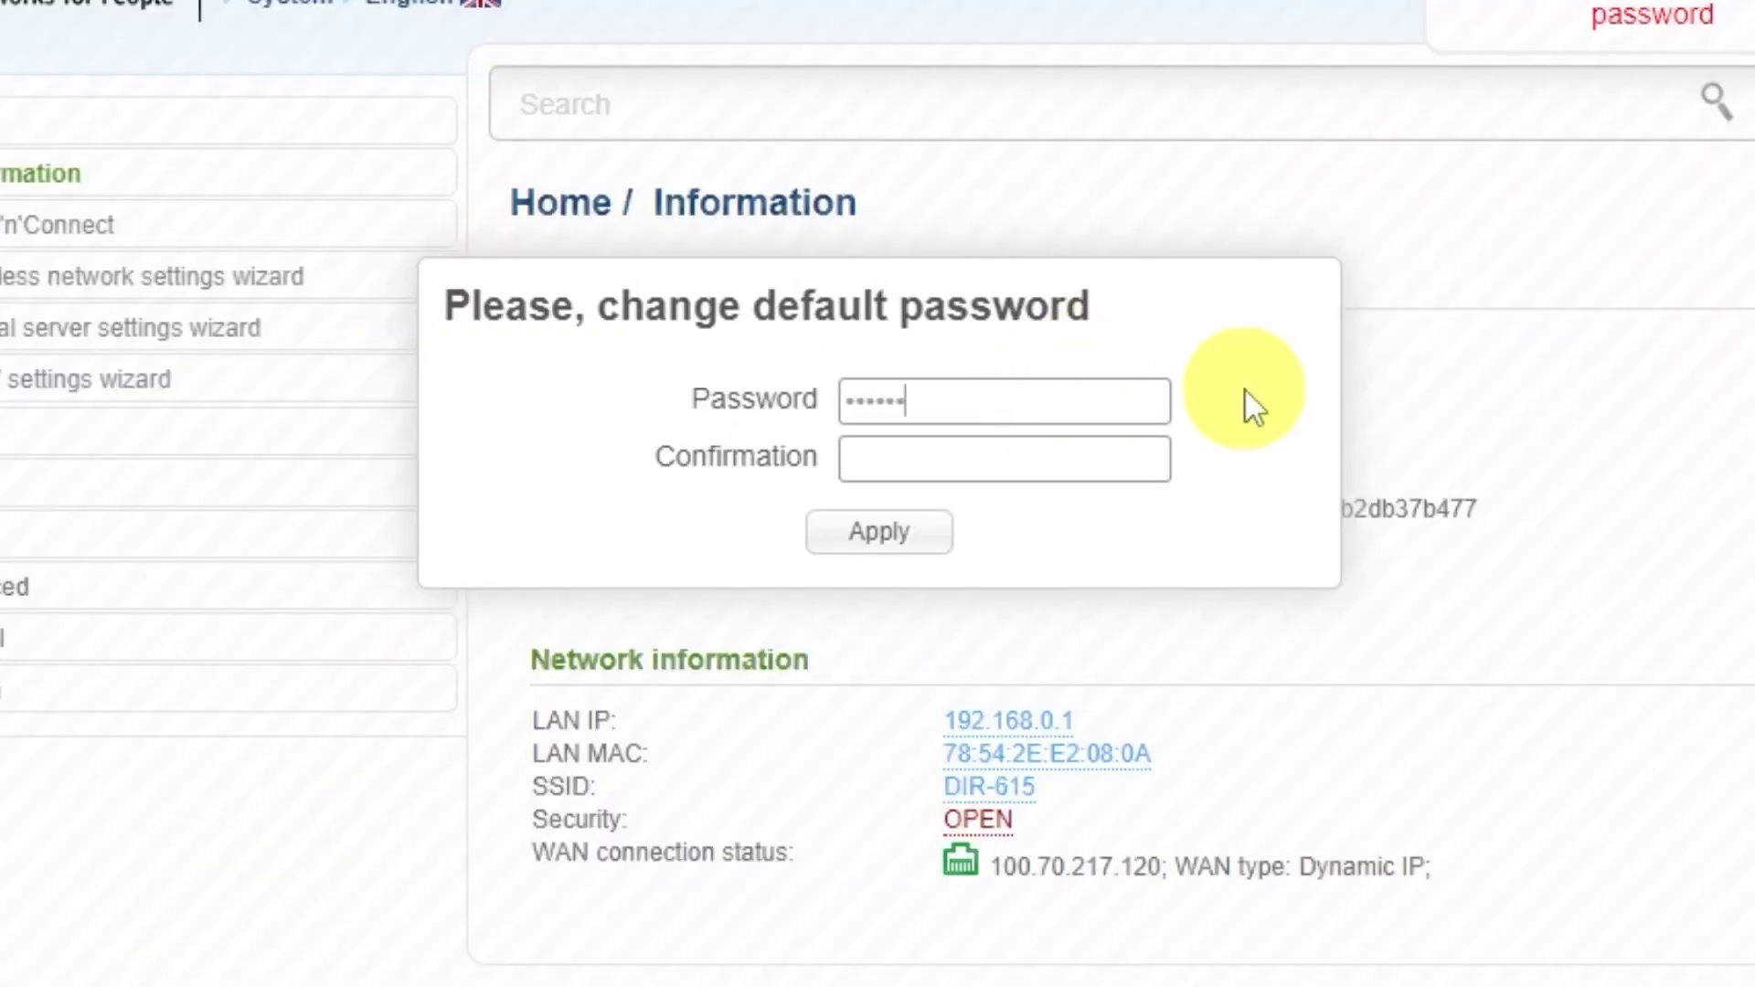
left_click(1094, 447)
type("*********")
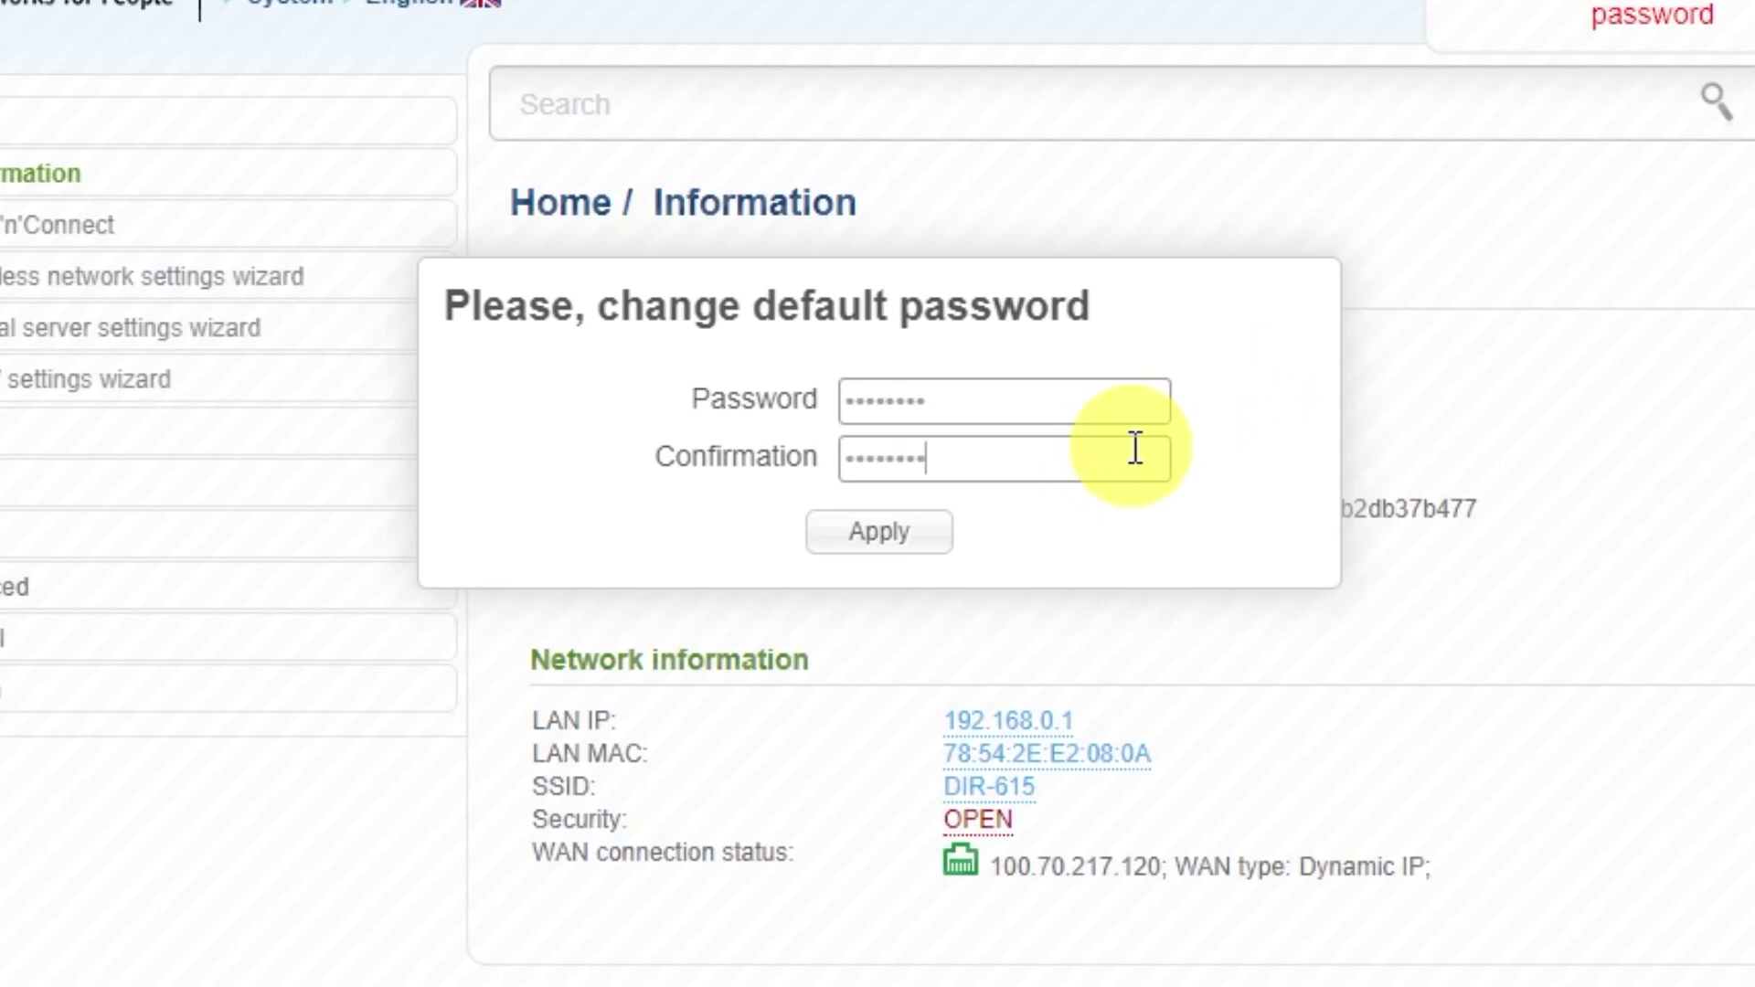
left_click(930, 526)
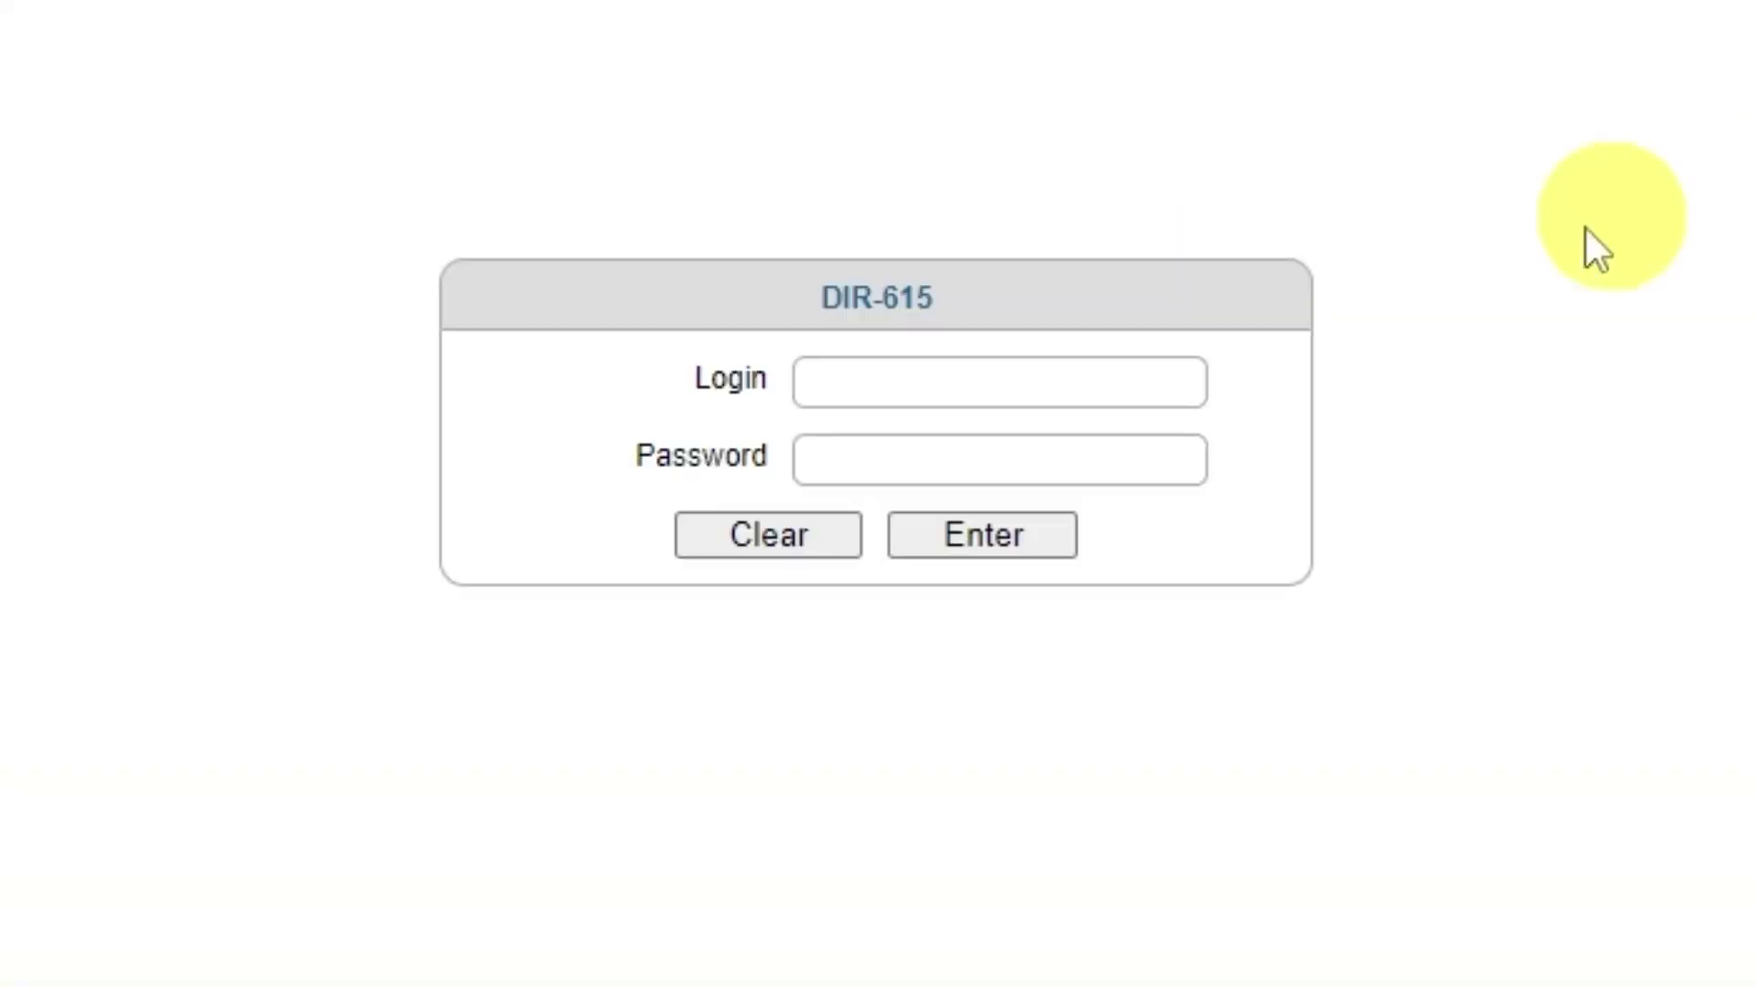
Step: Log back in as admin using the new password
left_click(936, 380)
type("admin")
left_click(1068, 464)
type("a•••••••")
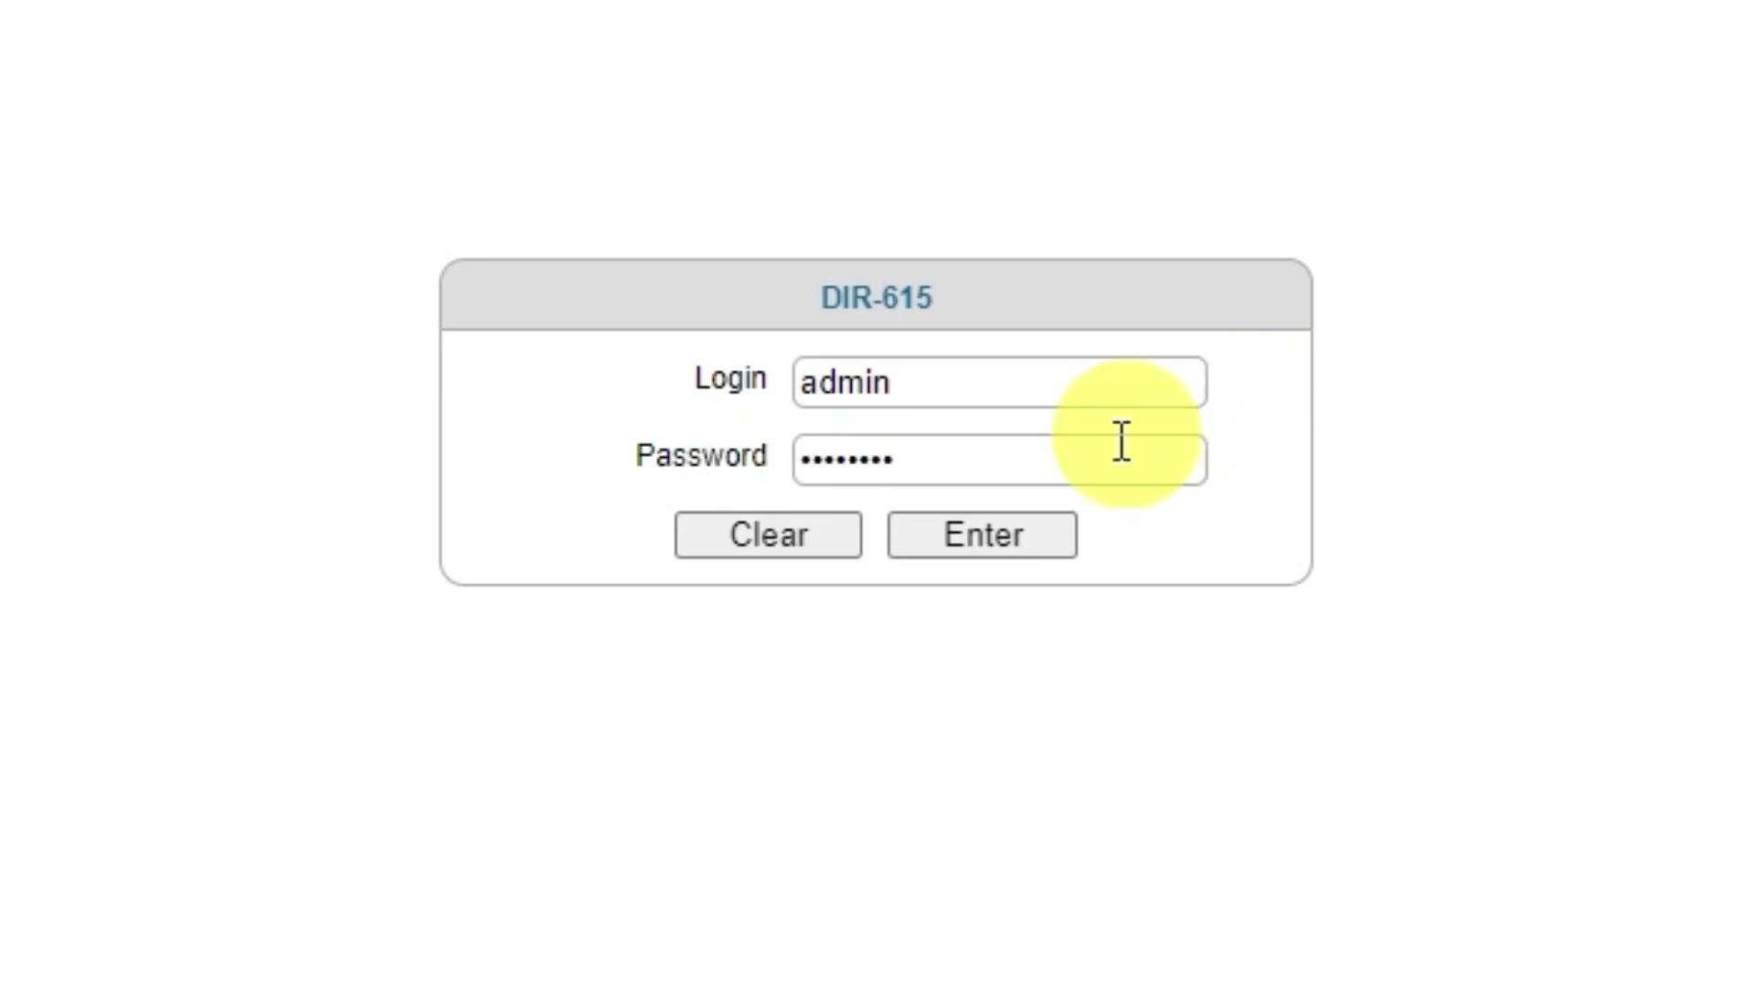
left_click(971, 567)
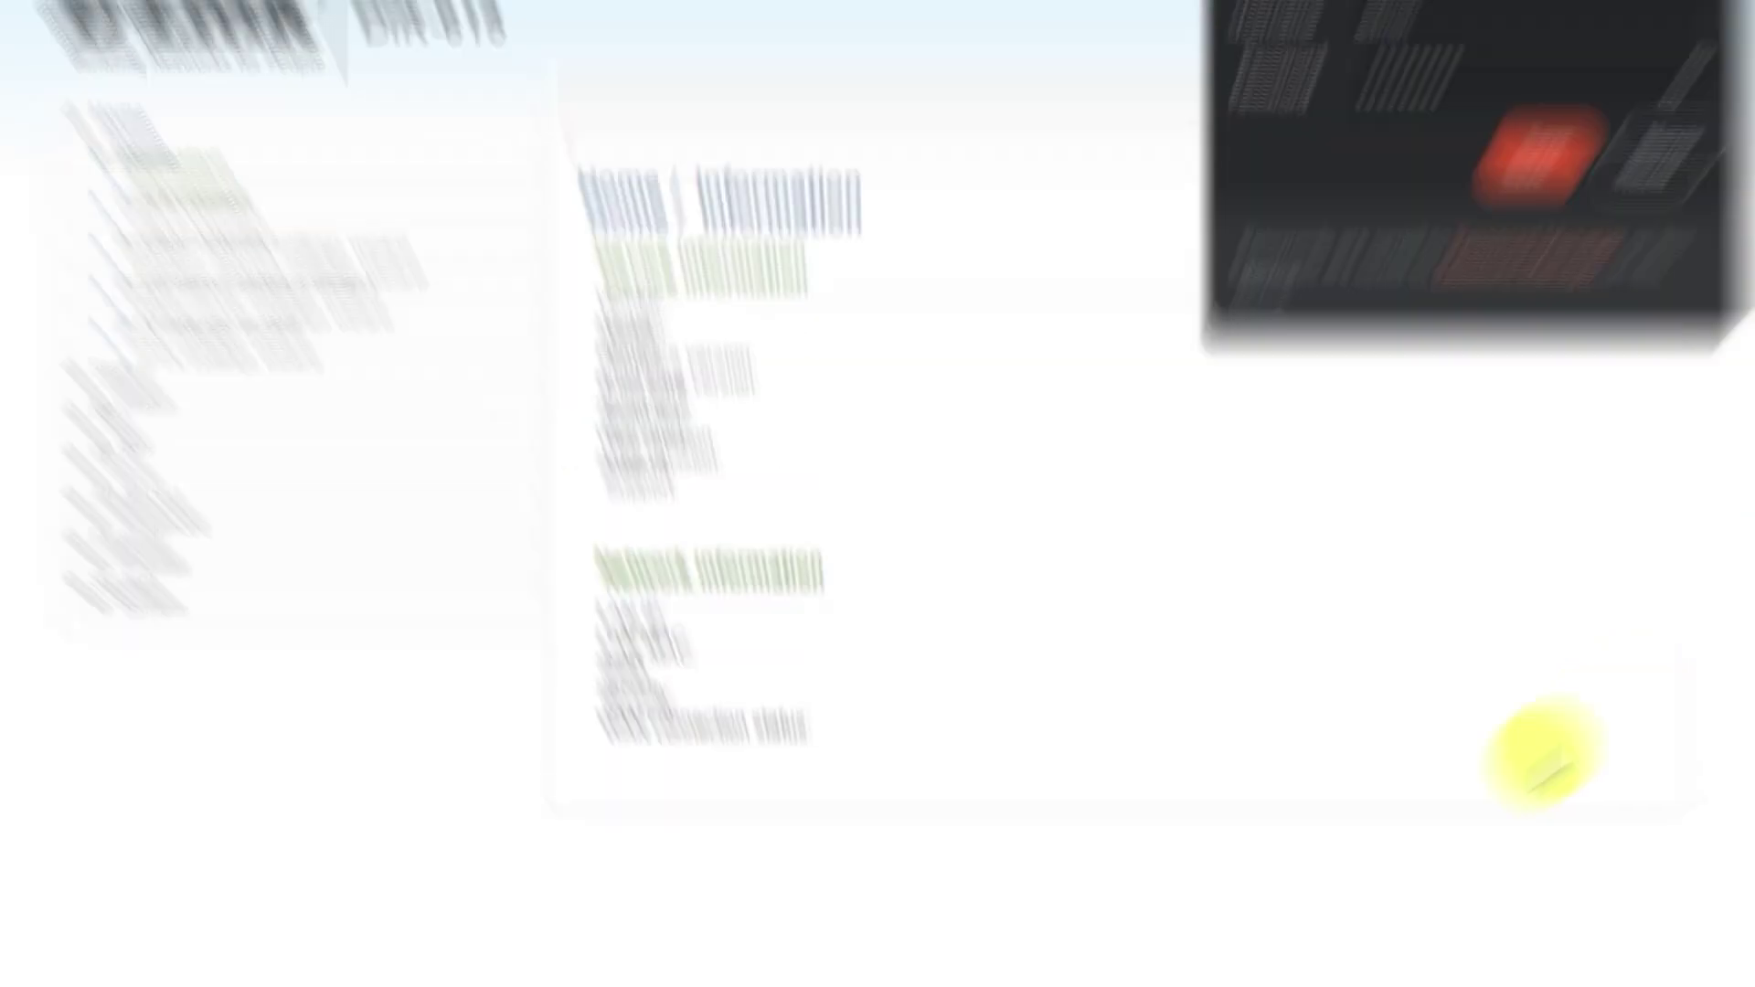
Step: Decline Brave's offer to save the password and start the Click'n'Connect wizard
left_click(1604, 251)
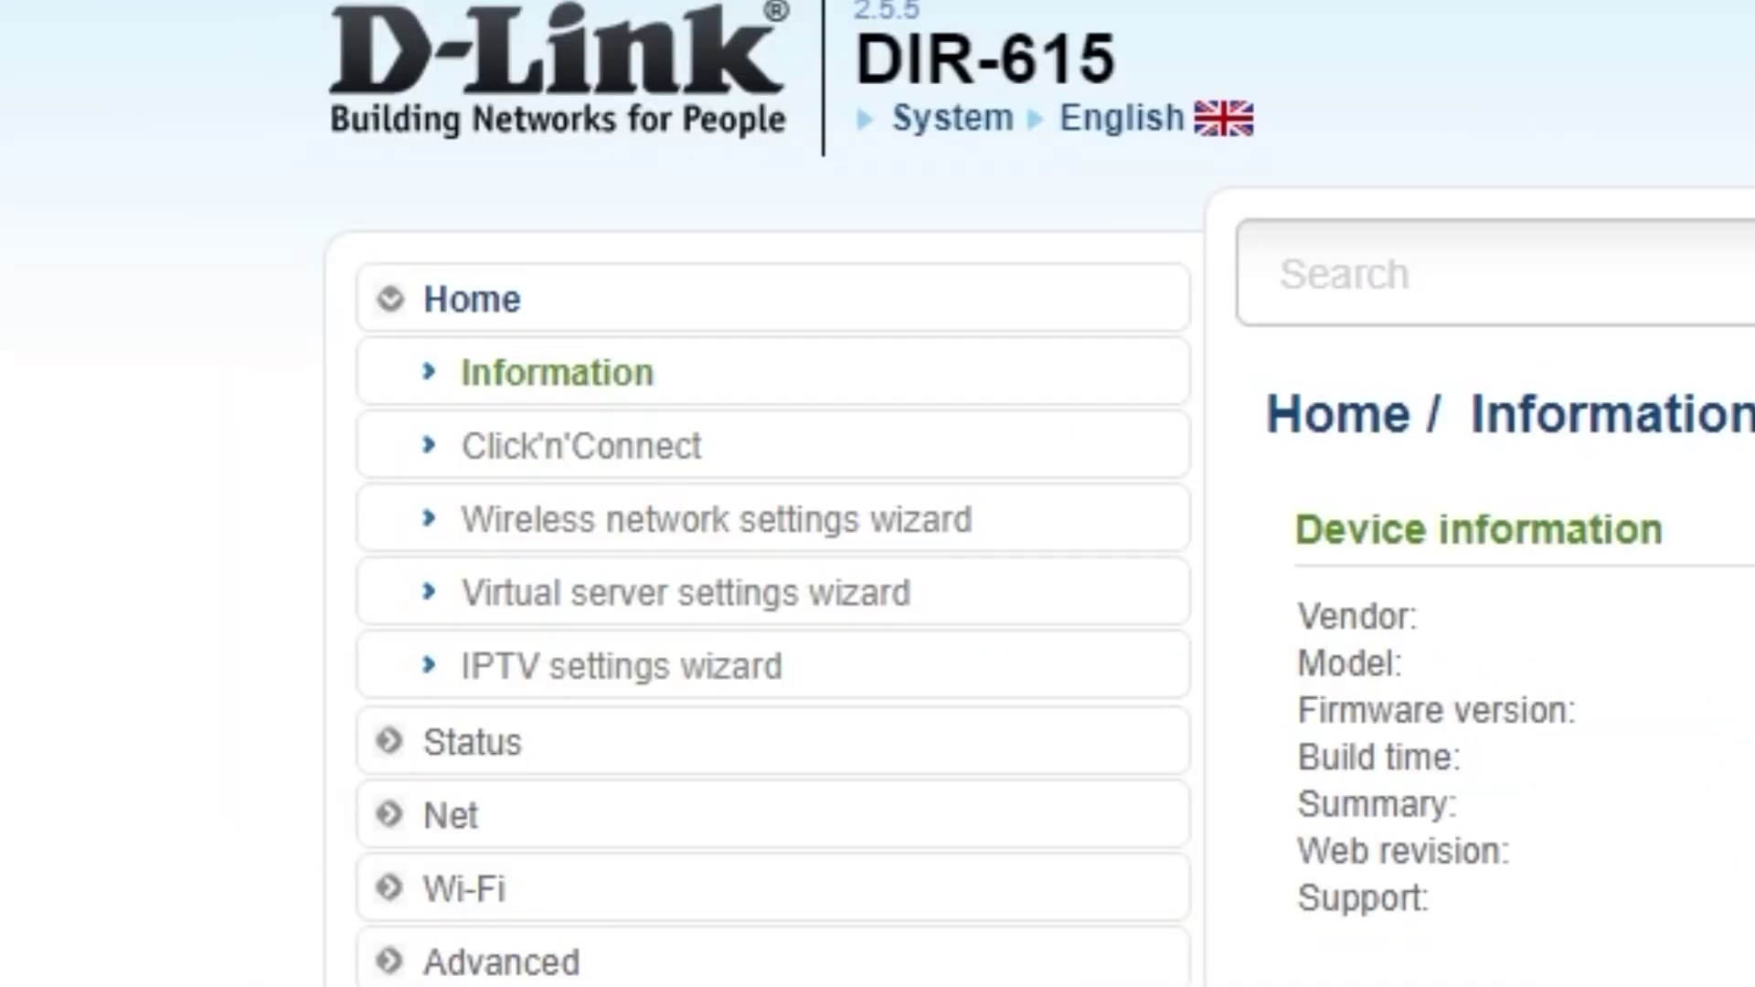
left_click(668, 448)
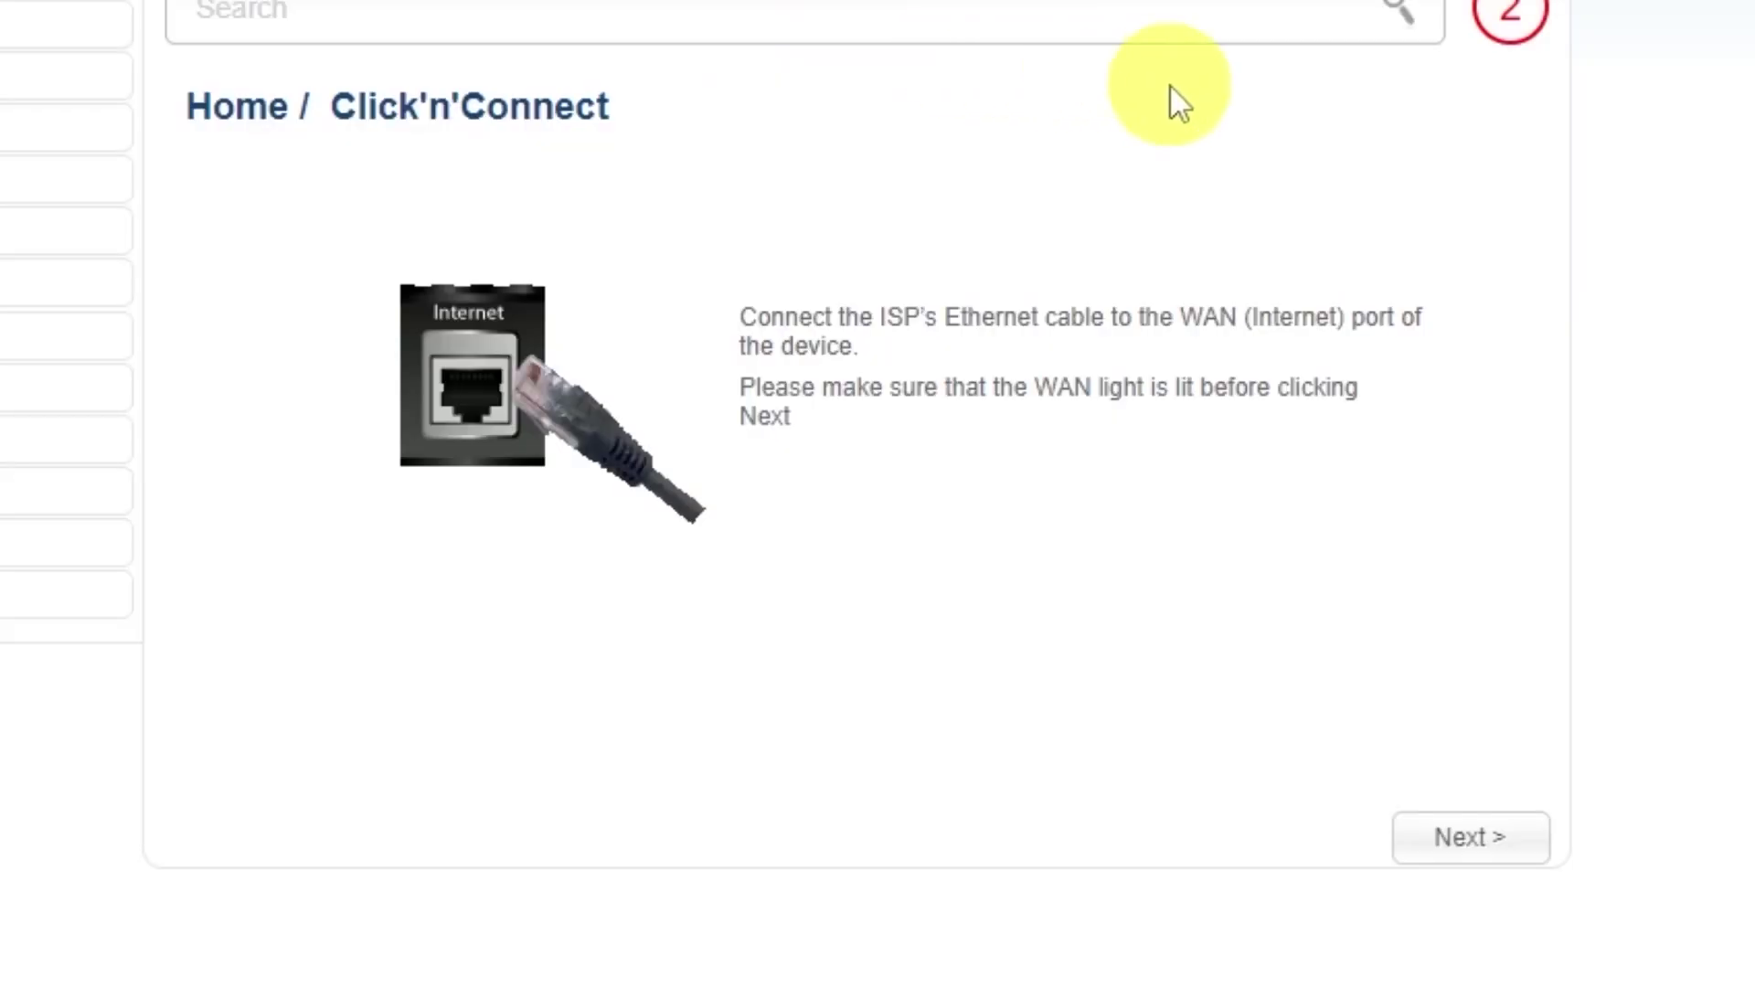
left_click(1464, 840)
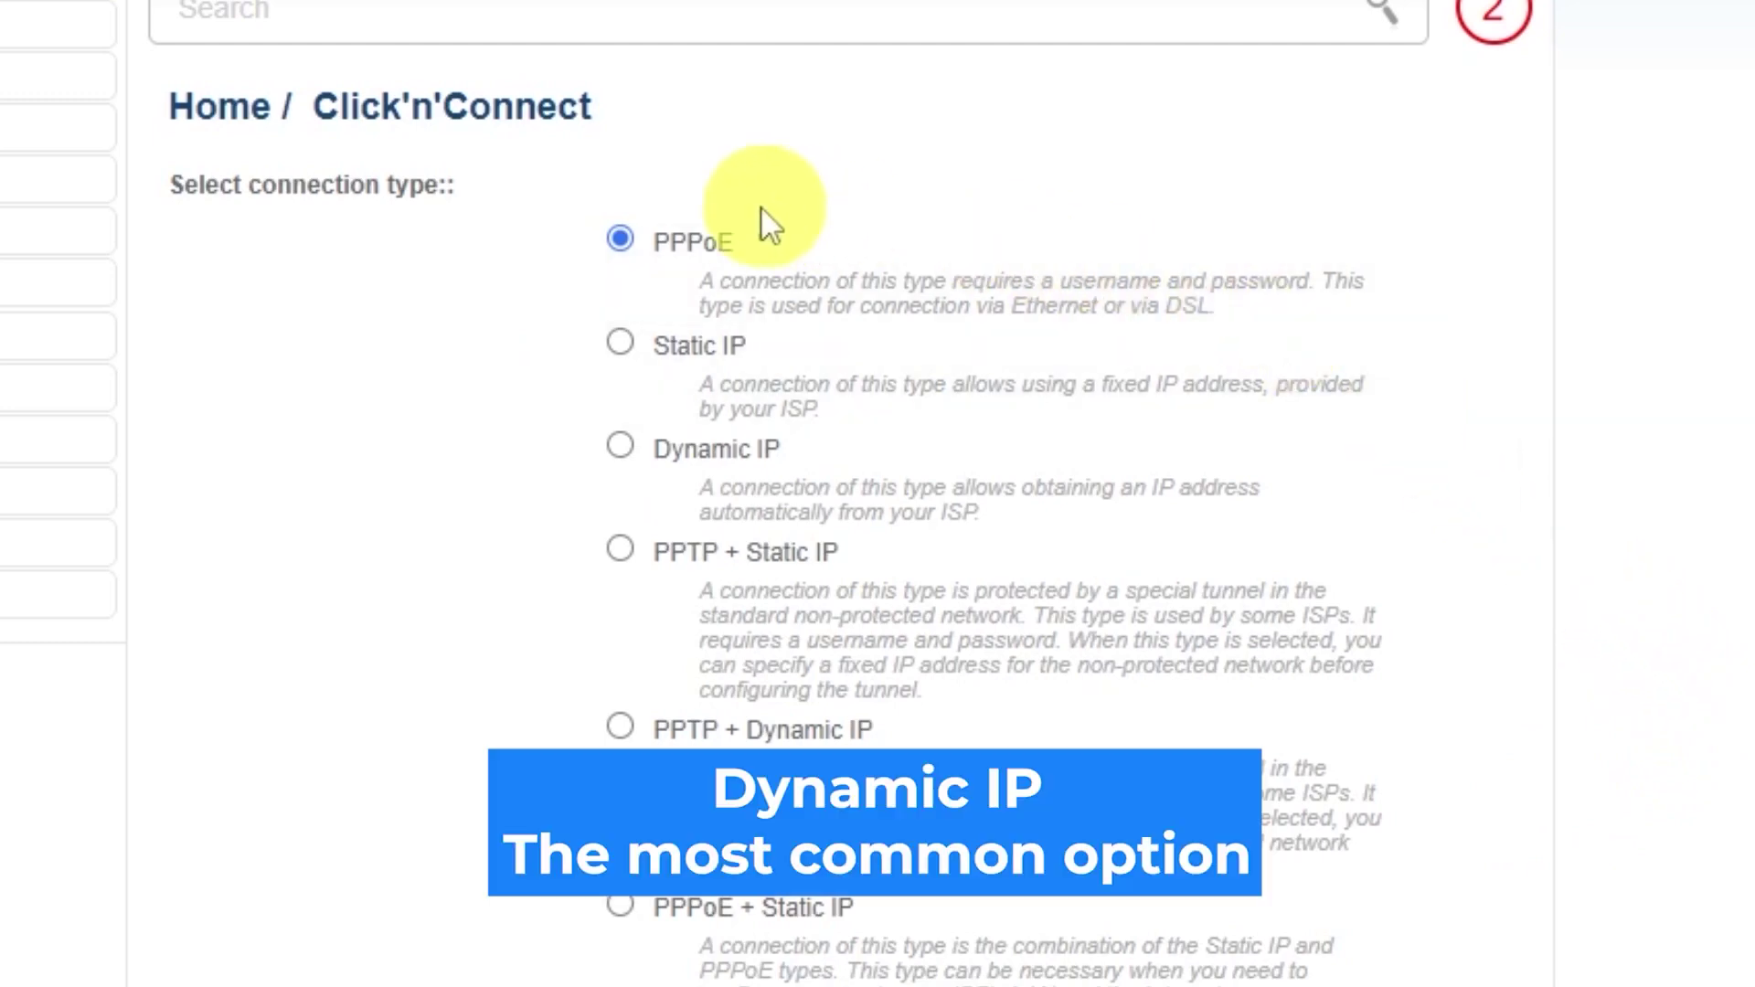
Step: Choose Dynamic IP as the connection type and continue
scroll(620, 672, "down", 3)
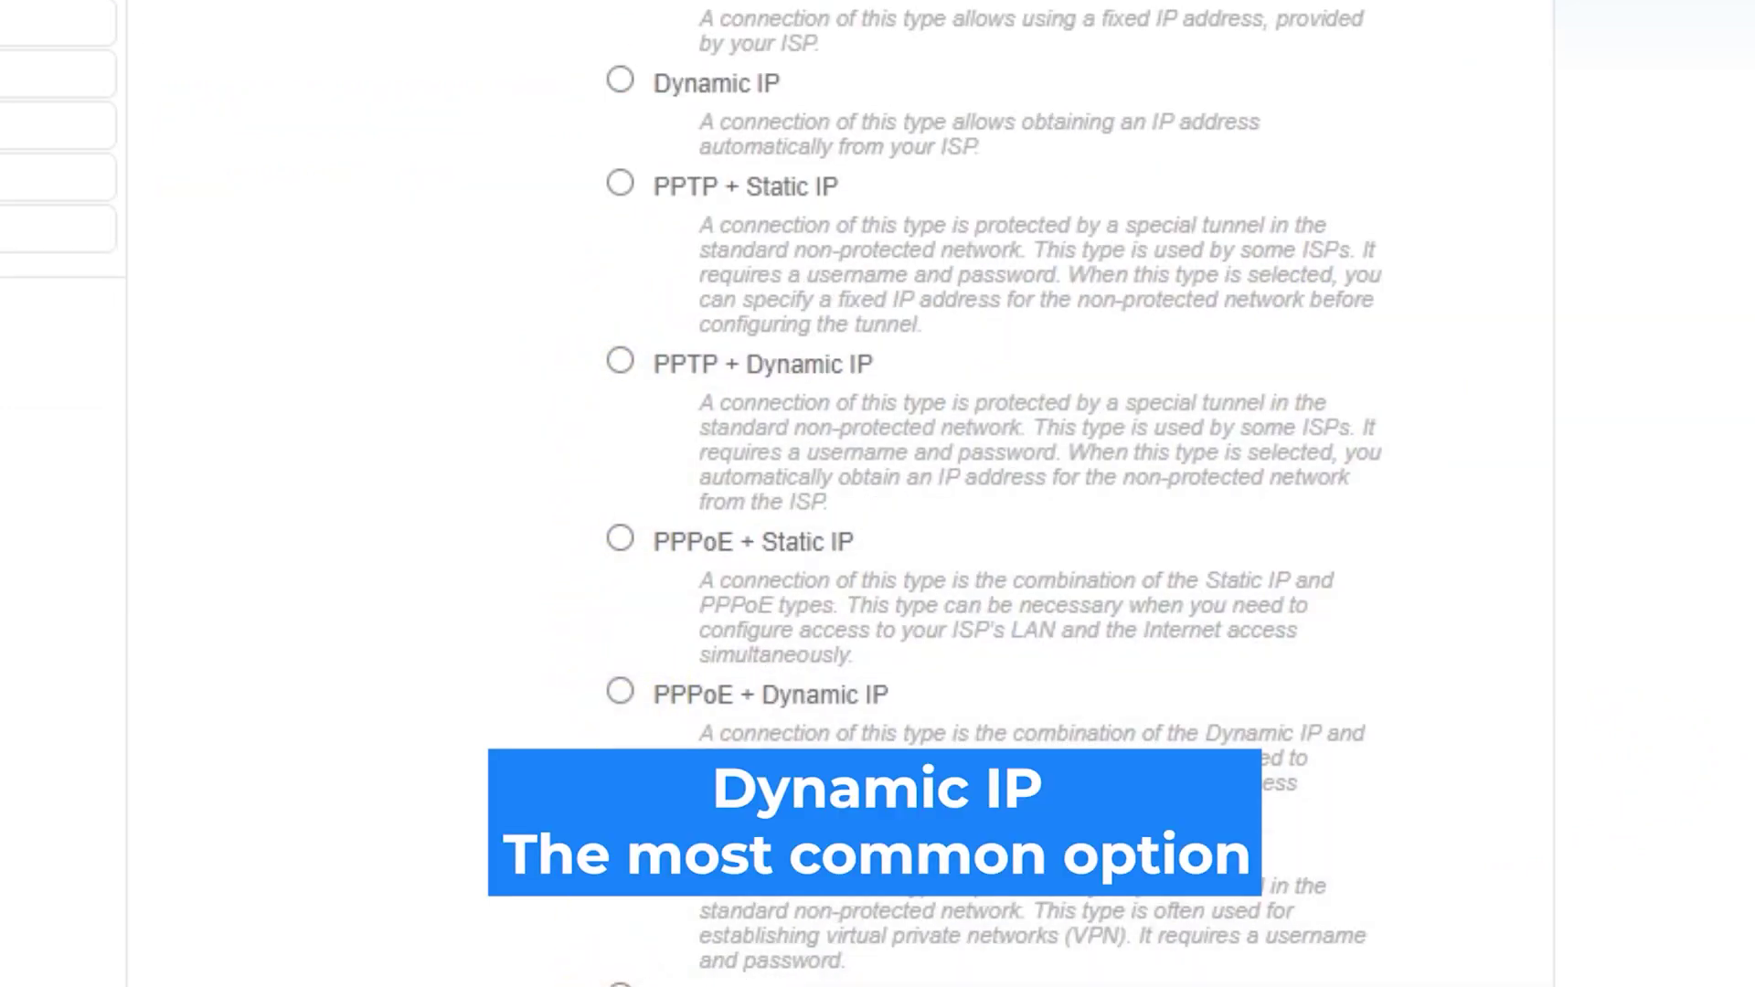
scroll(878, 494, "up", 3)
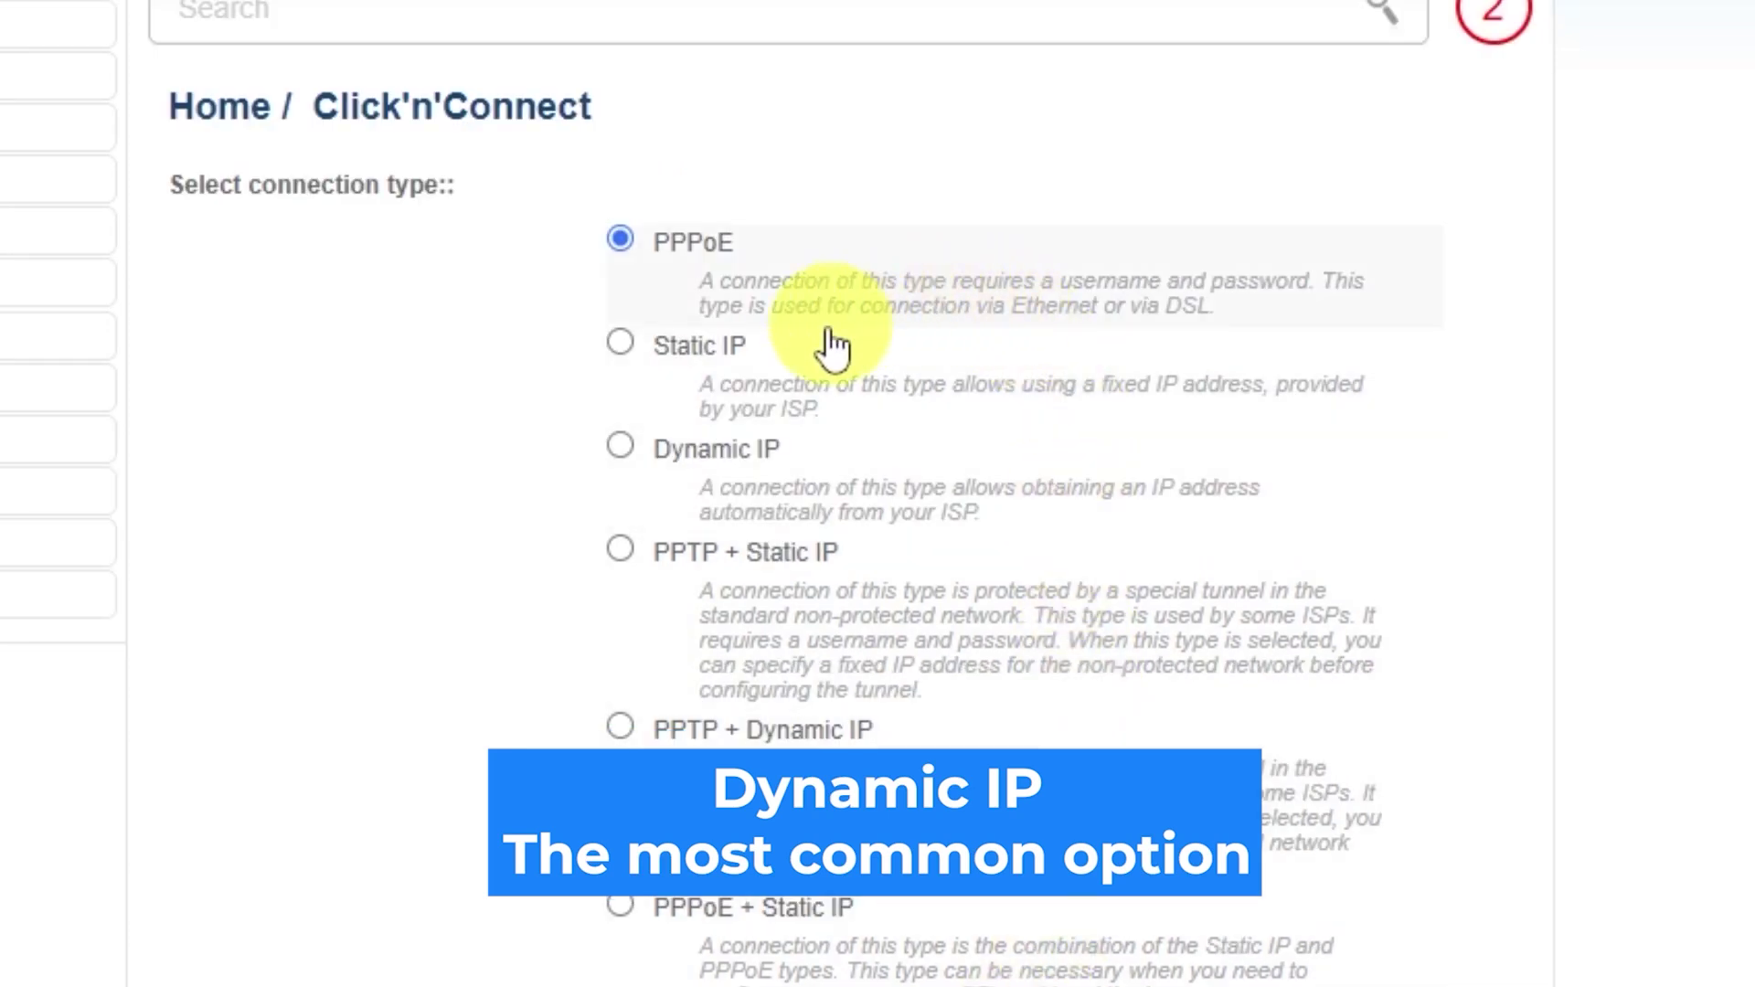
left_click(621, 446)
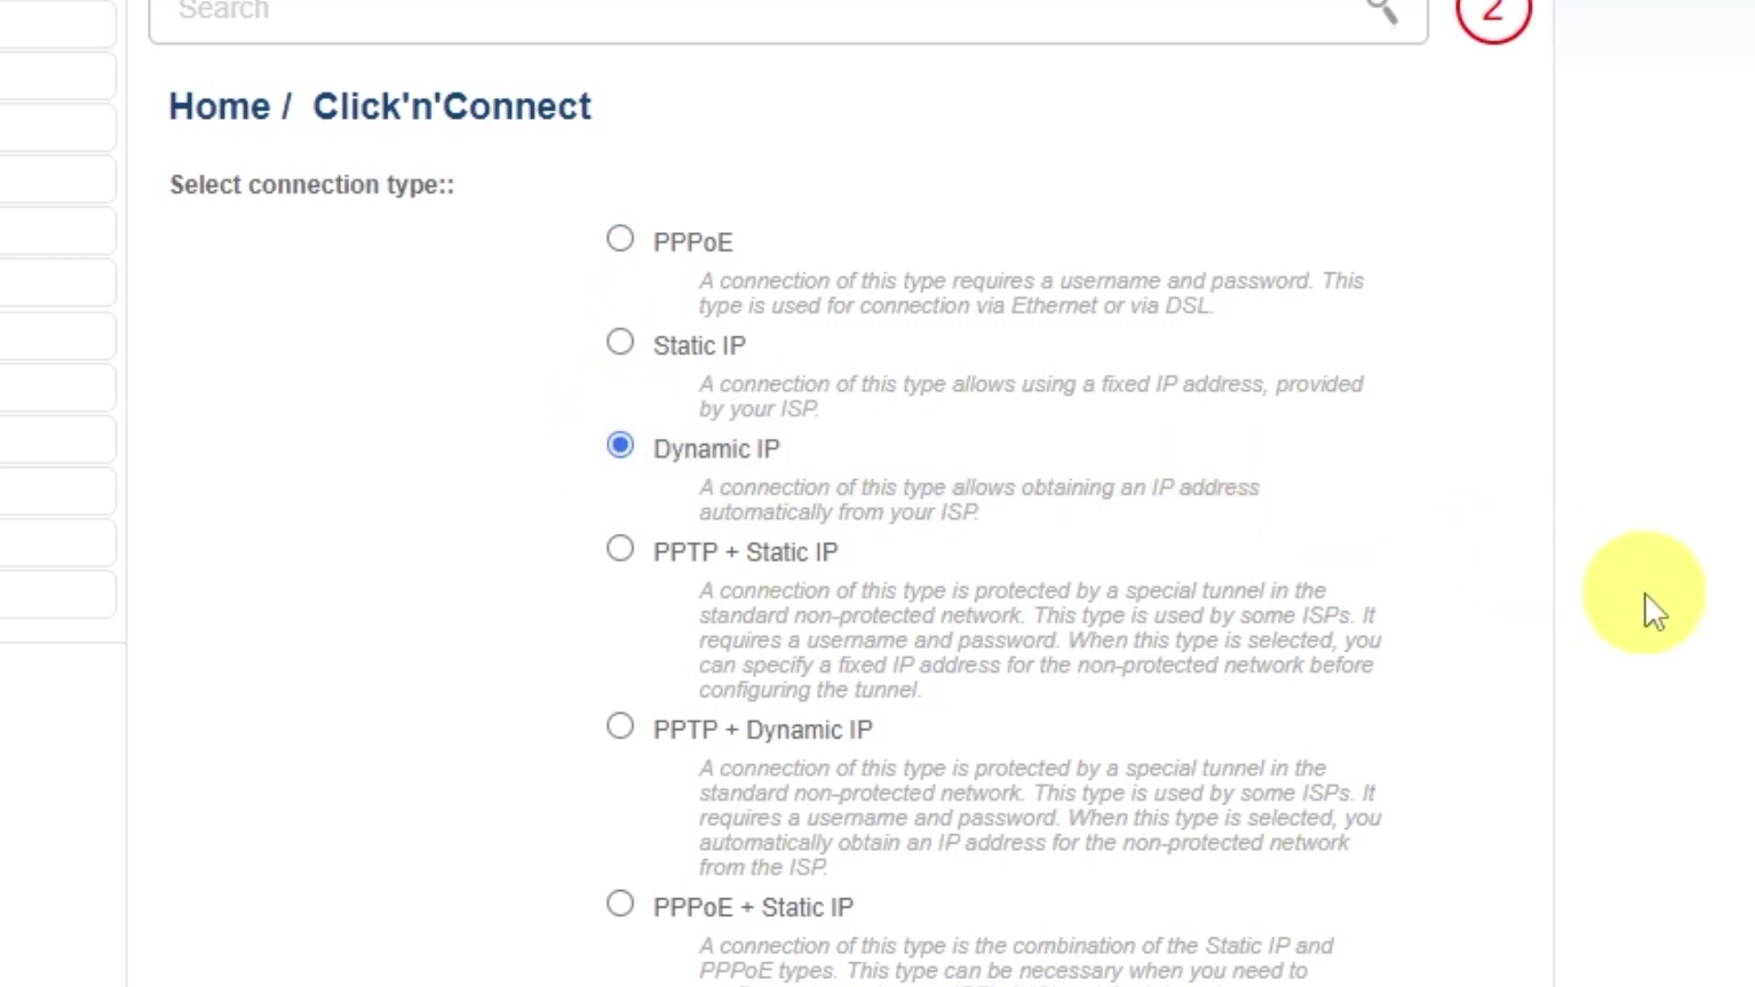
scroll(1628, 608, "down", 2)
scroll(1598, 591, "down", 8)
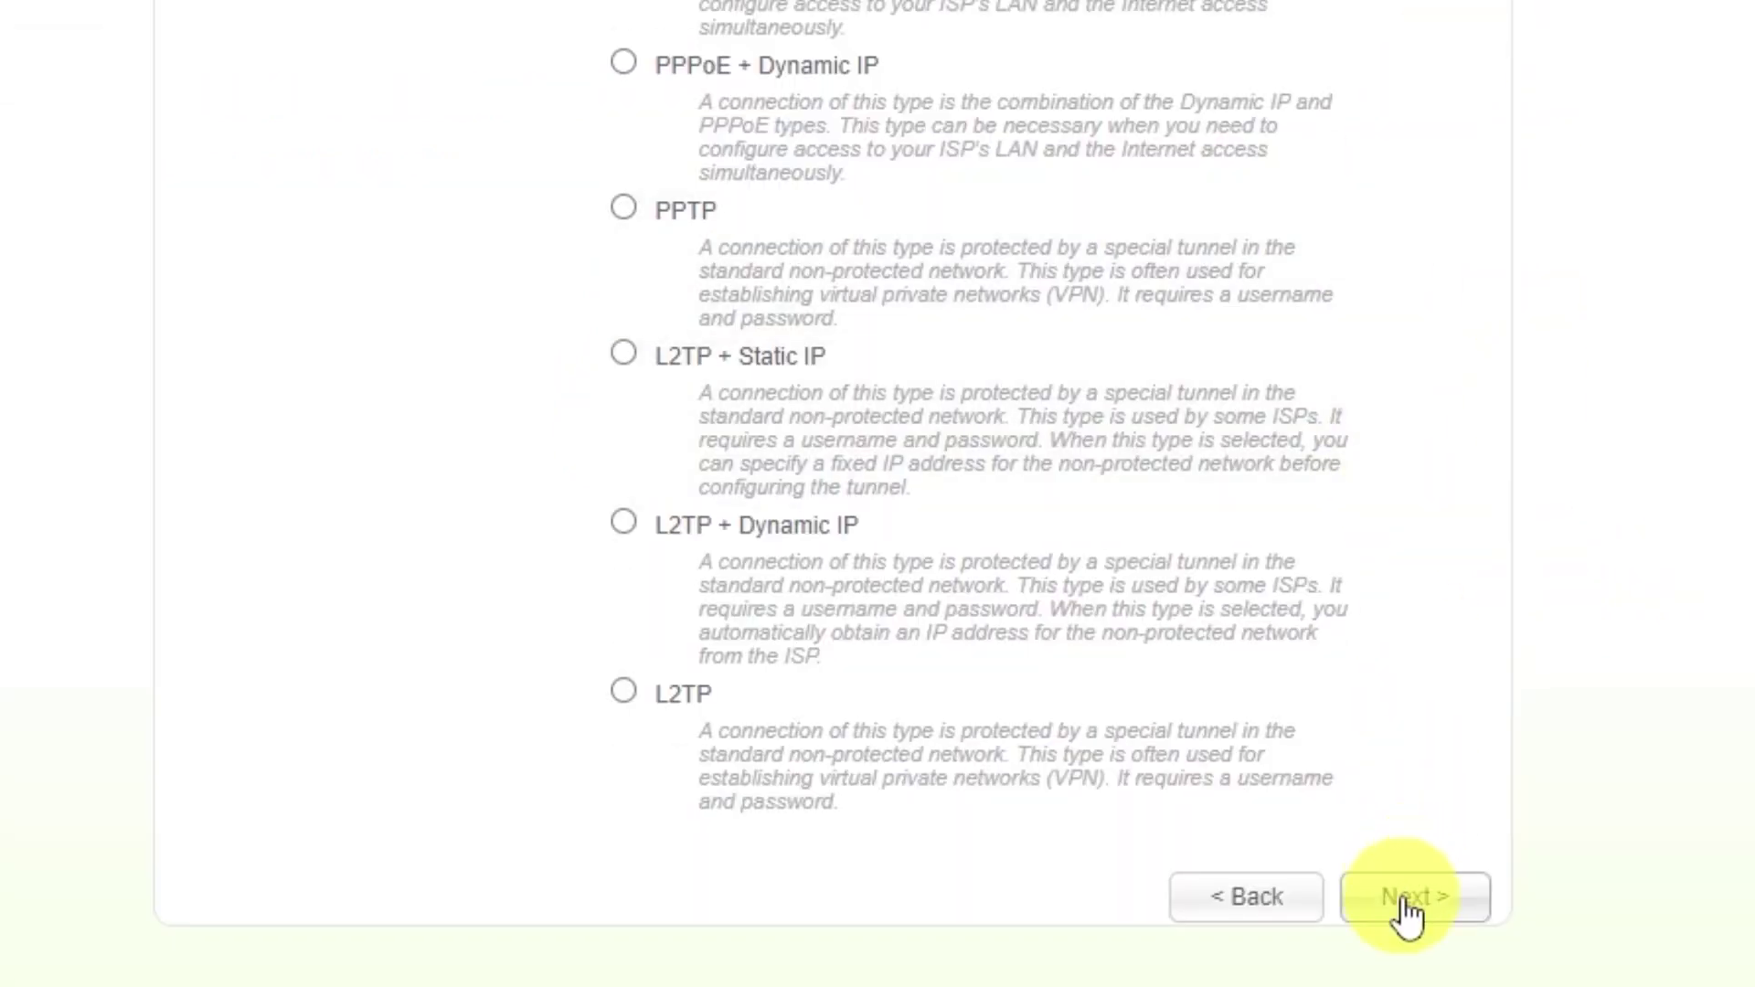
left_click(1408, 900)
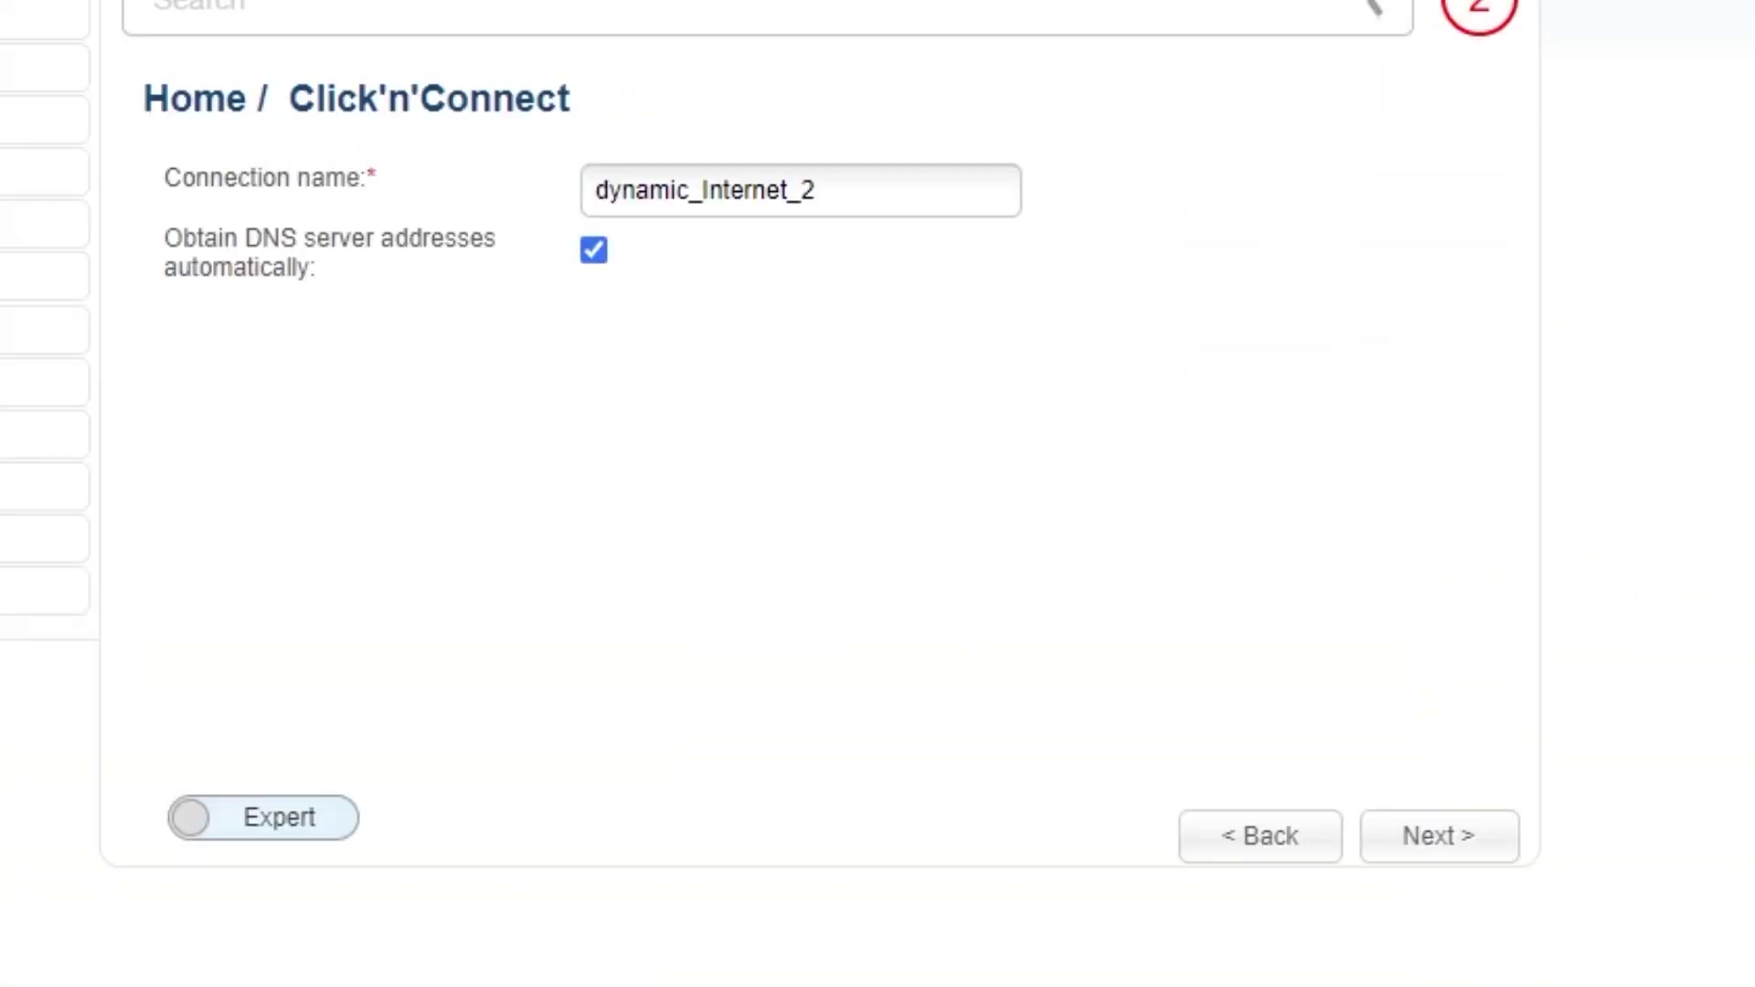
Step: Rename the connection to 'd-link wifi' and proceed to the review page
left_click_drag(859, 190, 892, 119)
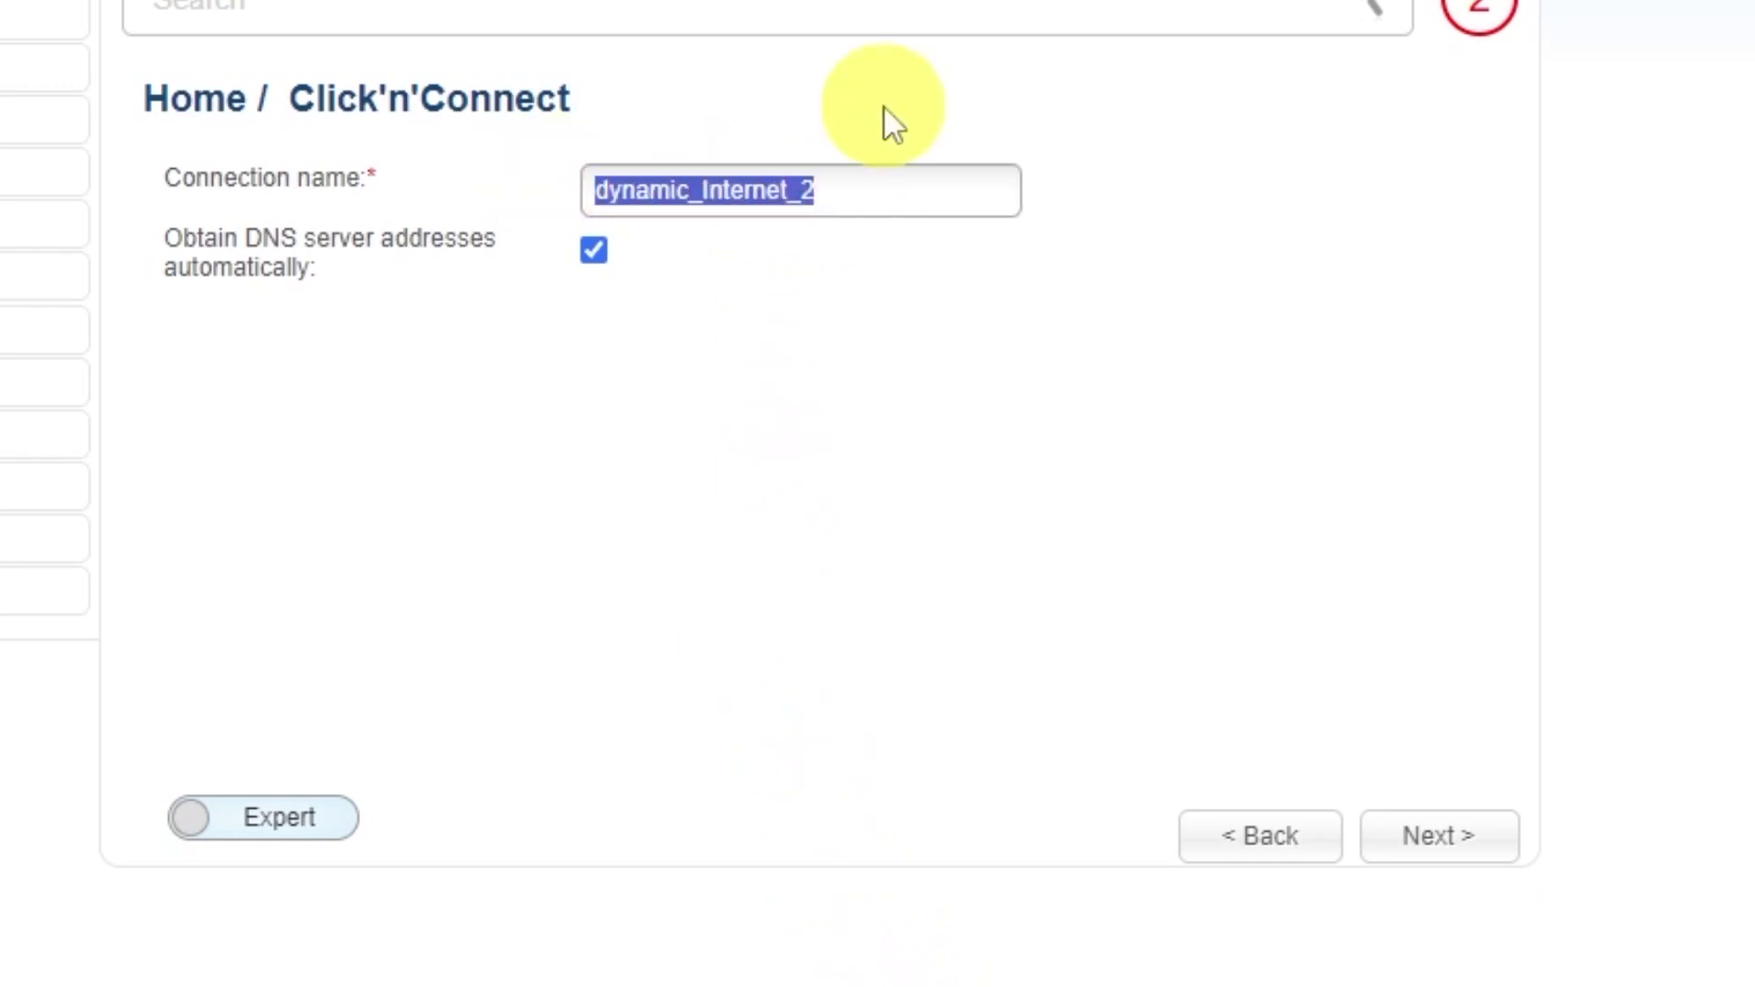
type("d-link")
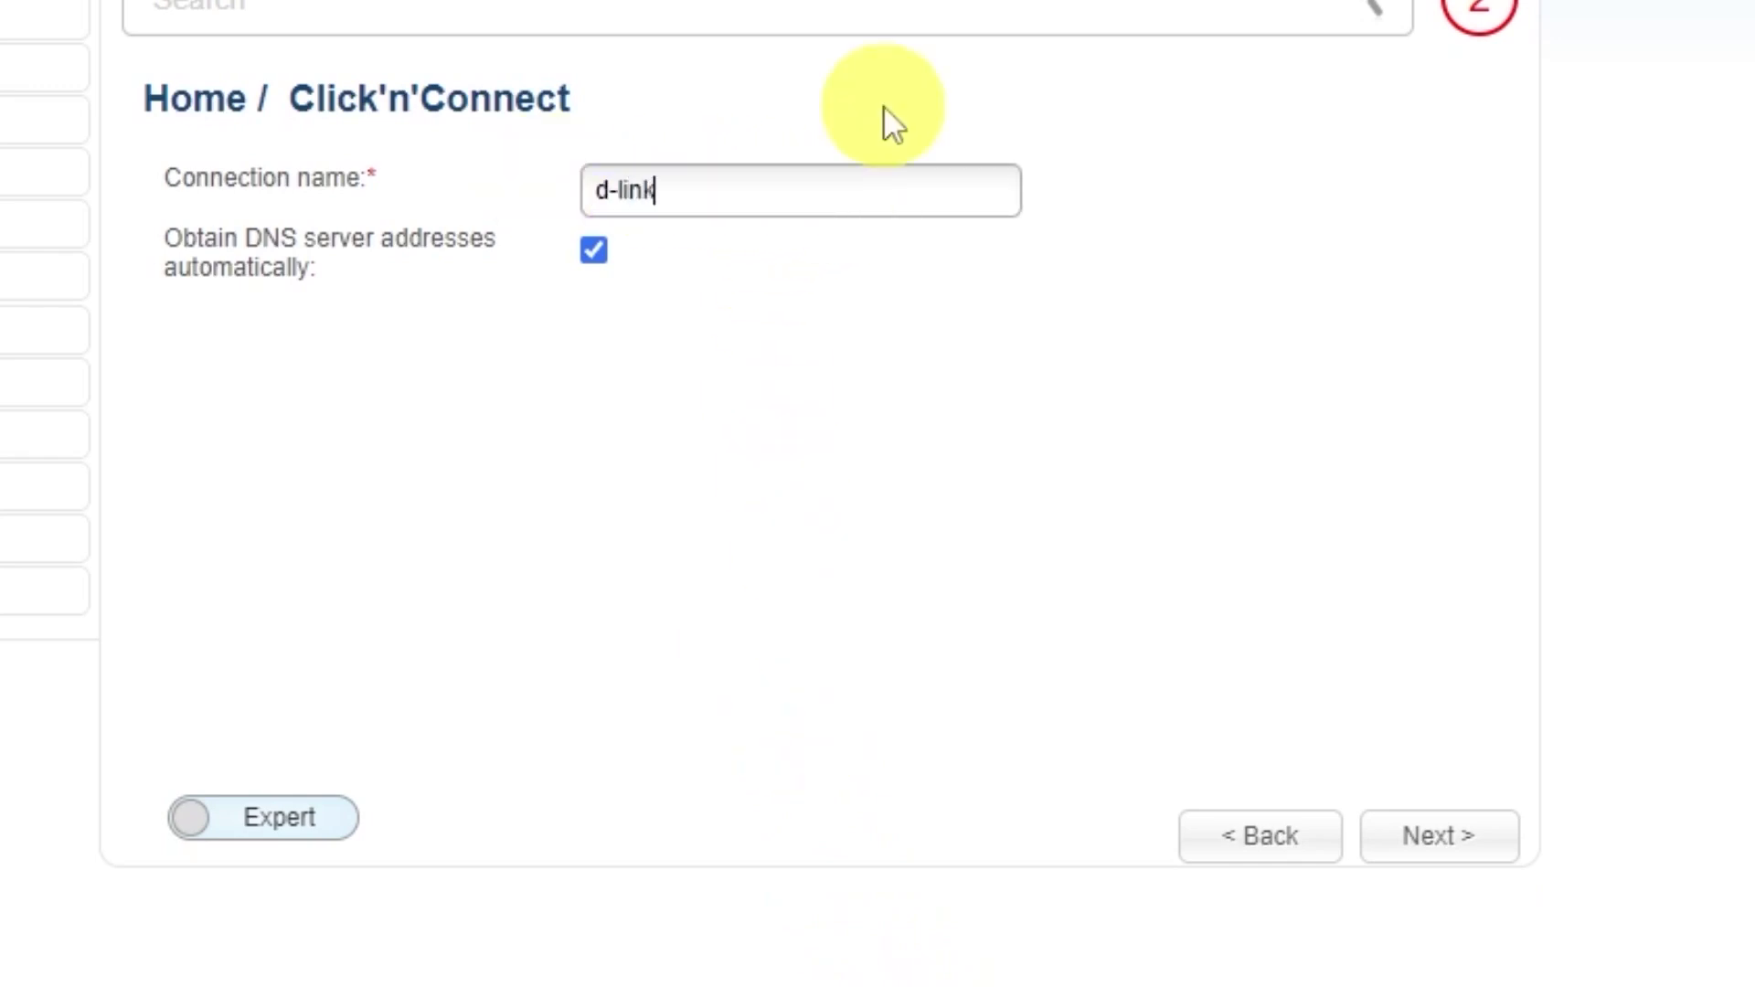
type(" wifi")
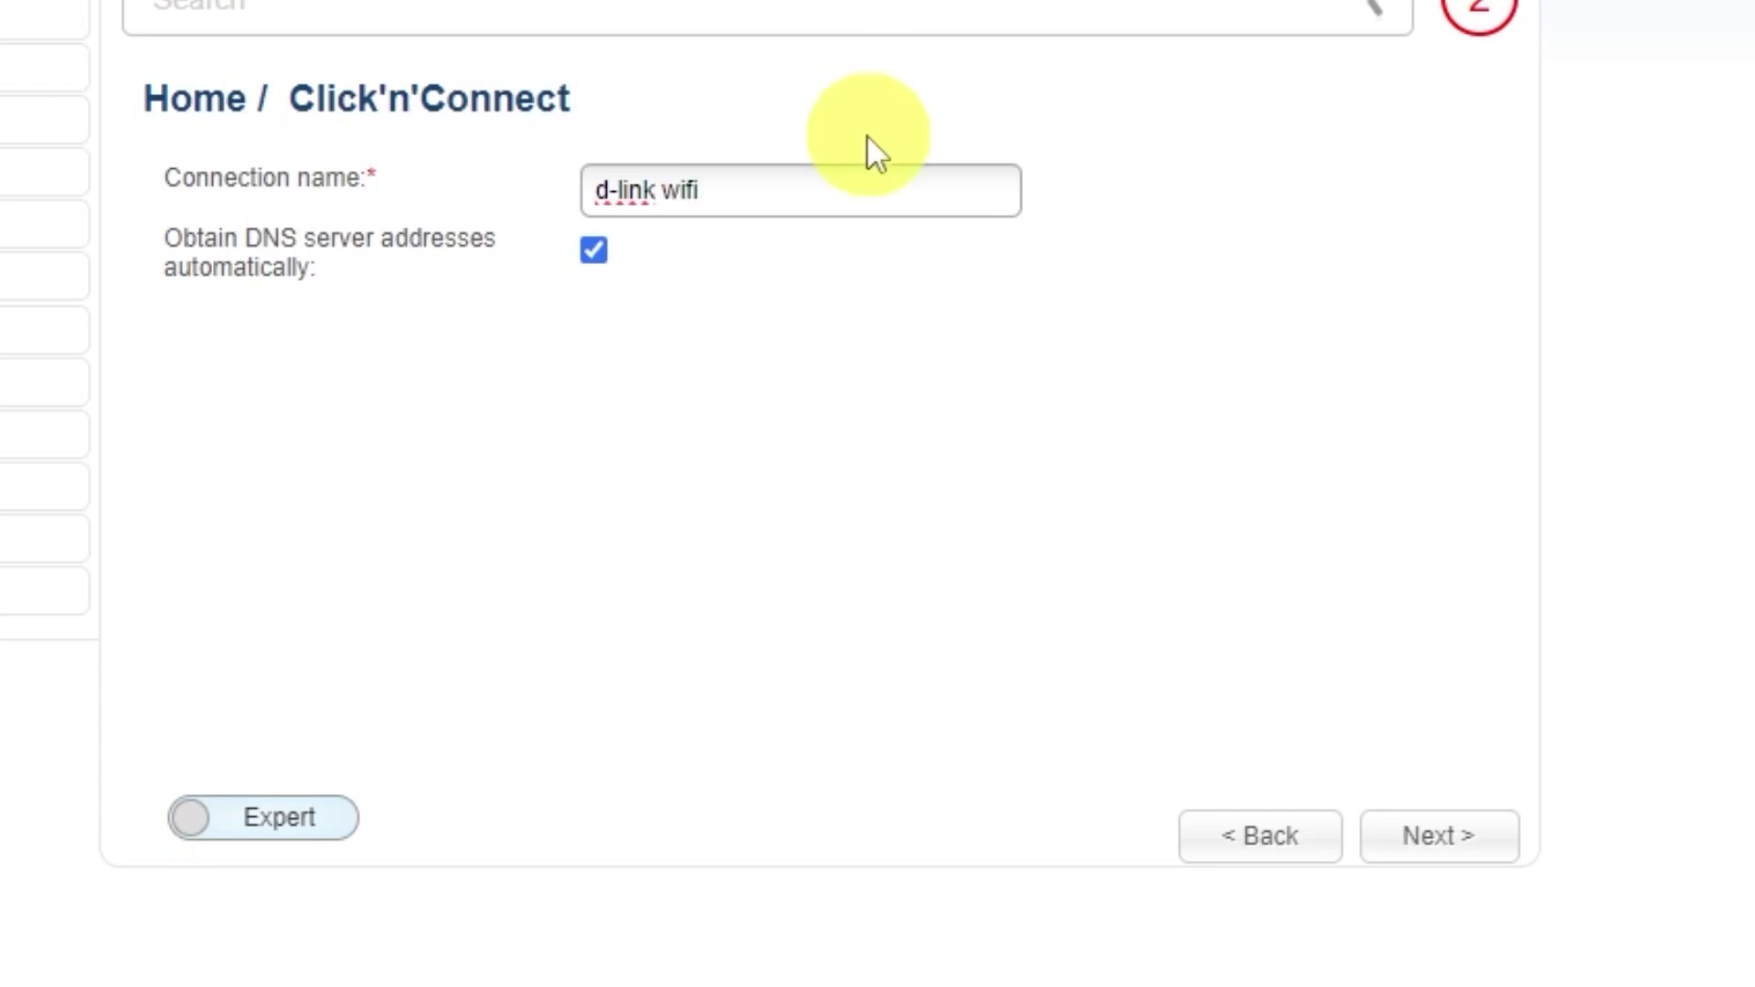
left_click(1452, 843)
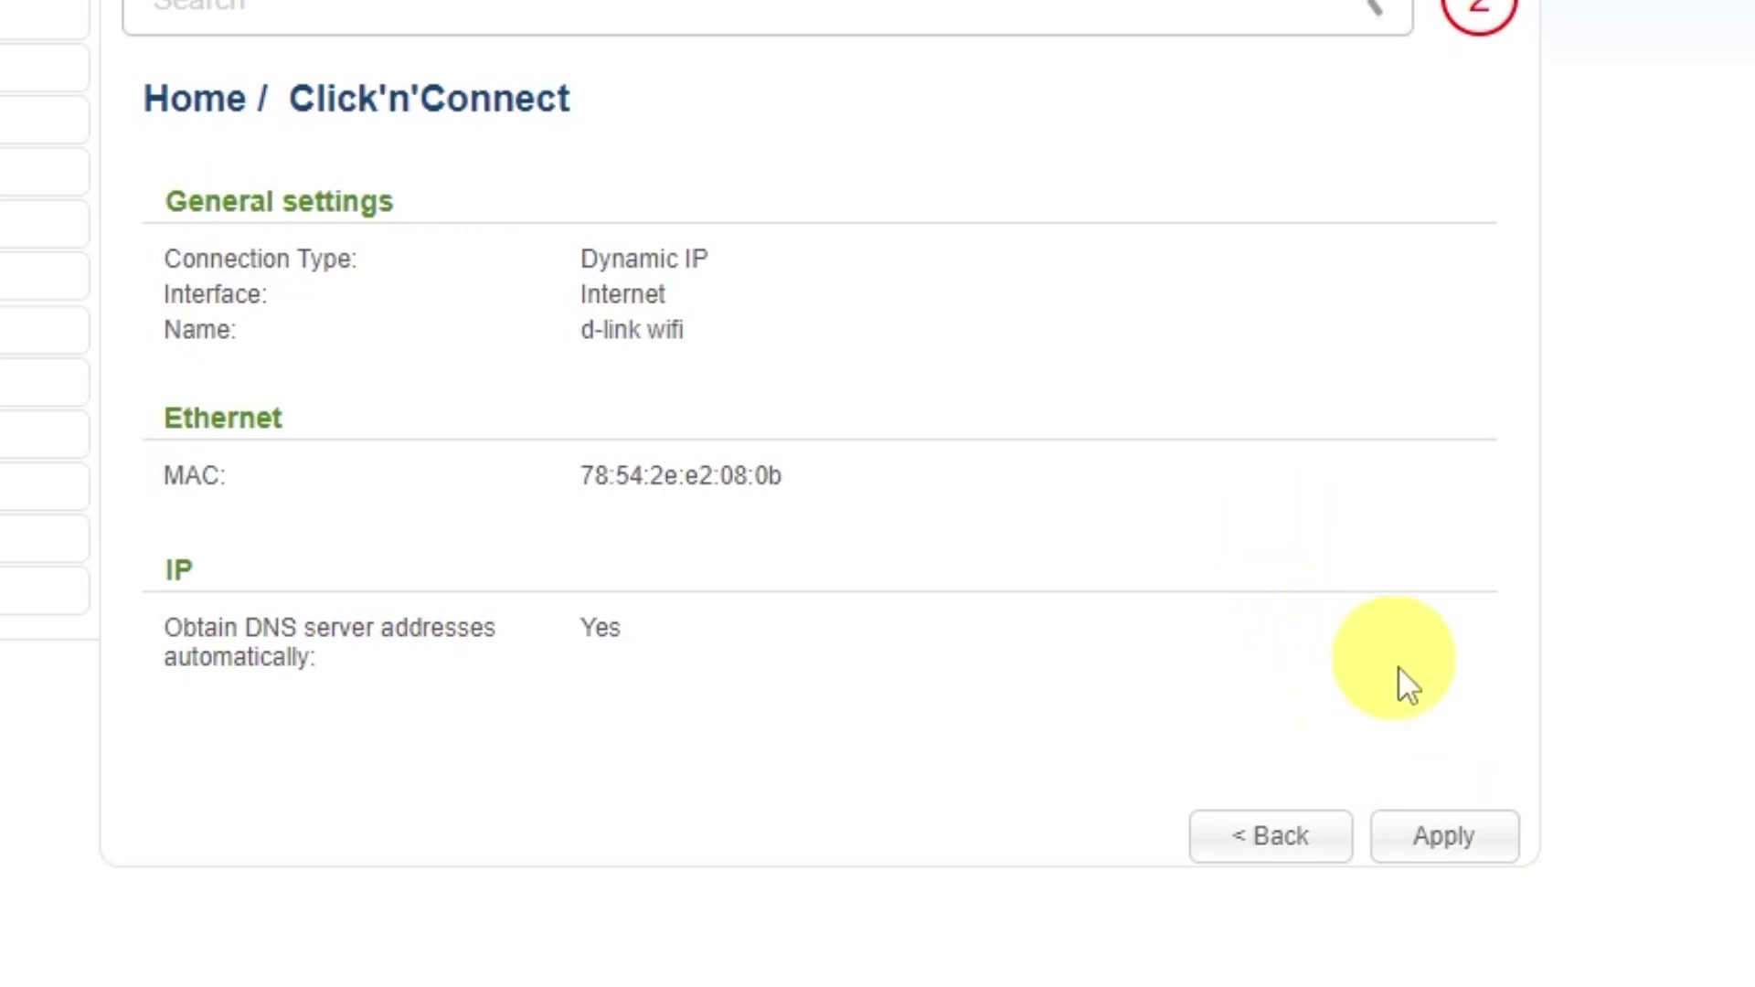
Step: Apply the connection, replacing the existing one, and continue past the Internet check
left_click(1457, 835)
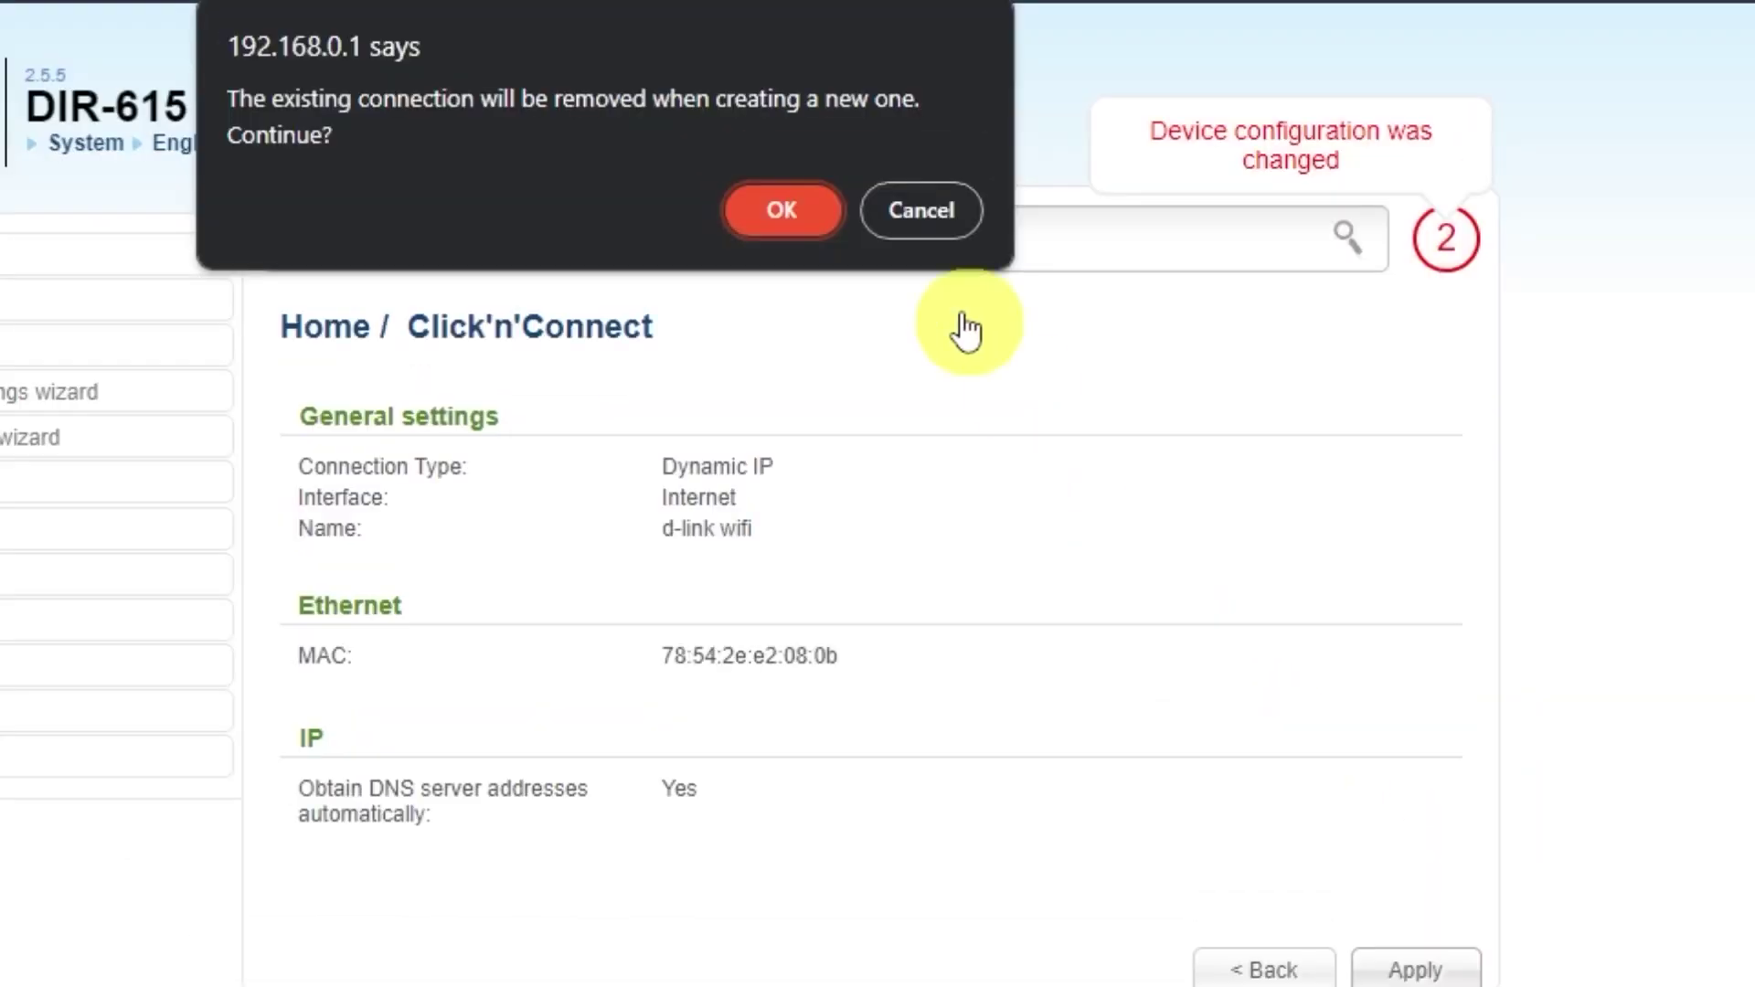
left_click(804, 203)
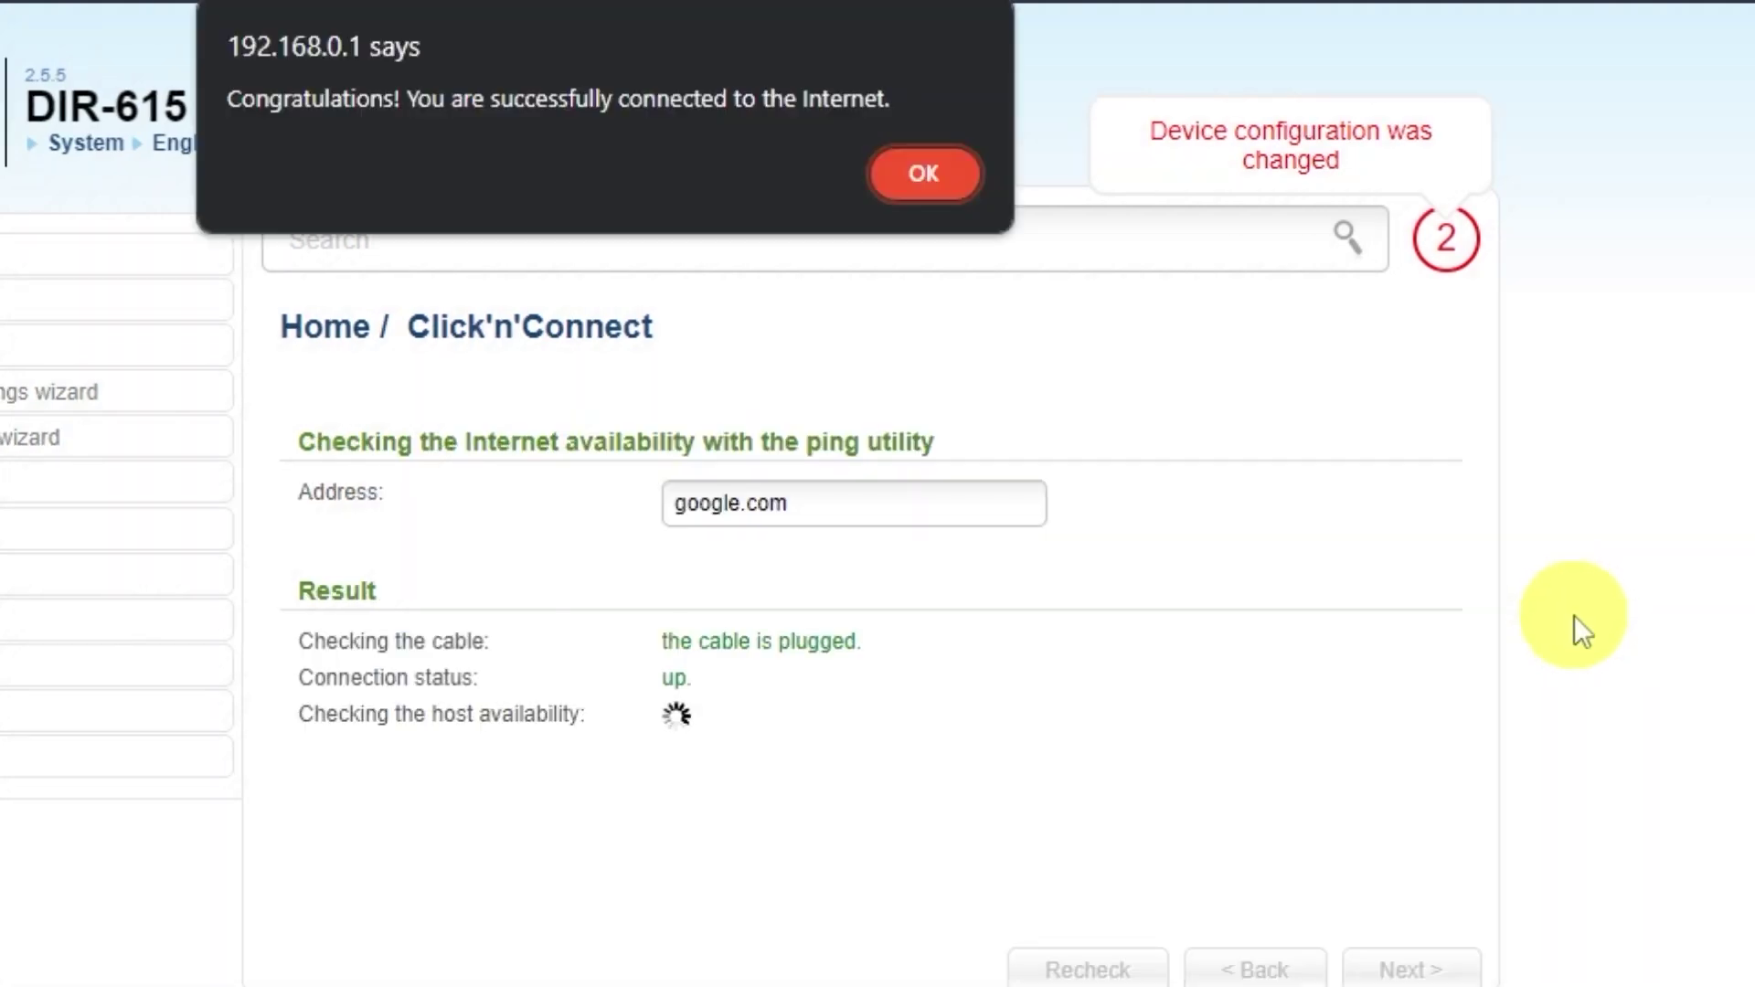
left_click(922, 175)
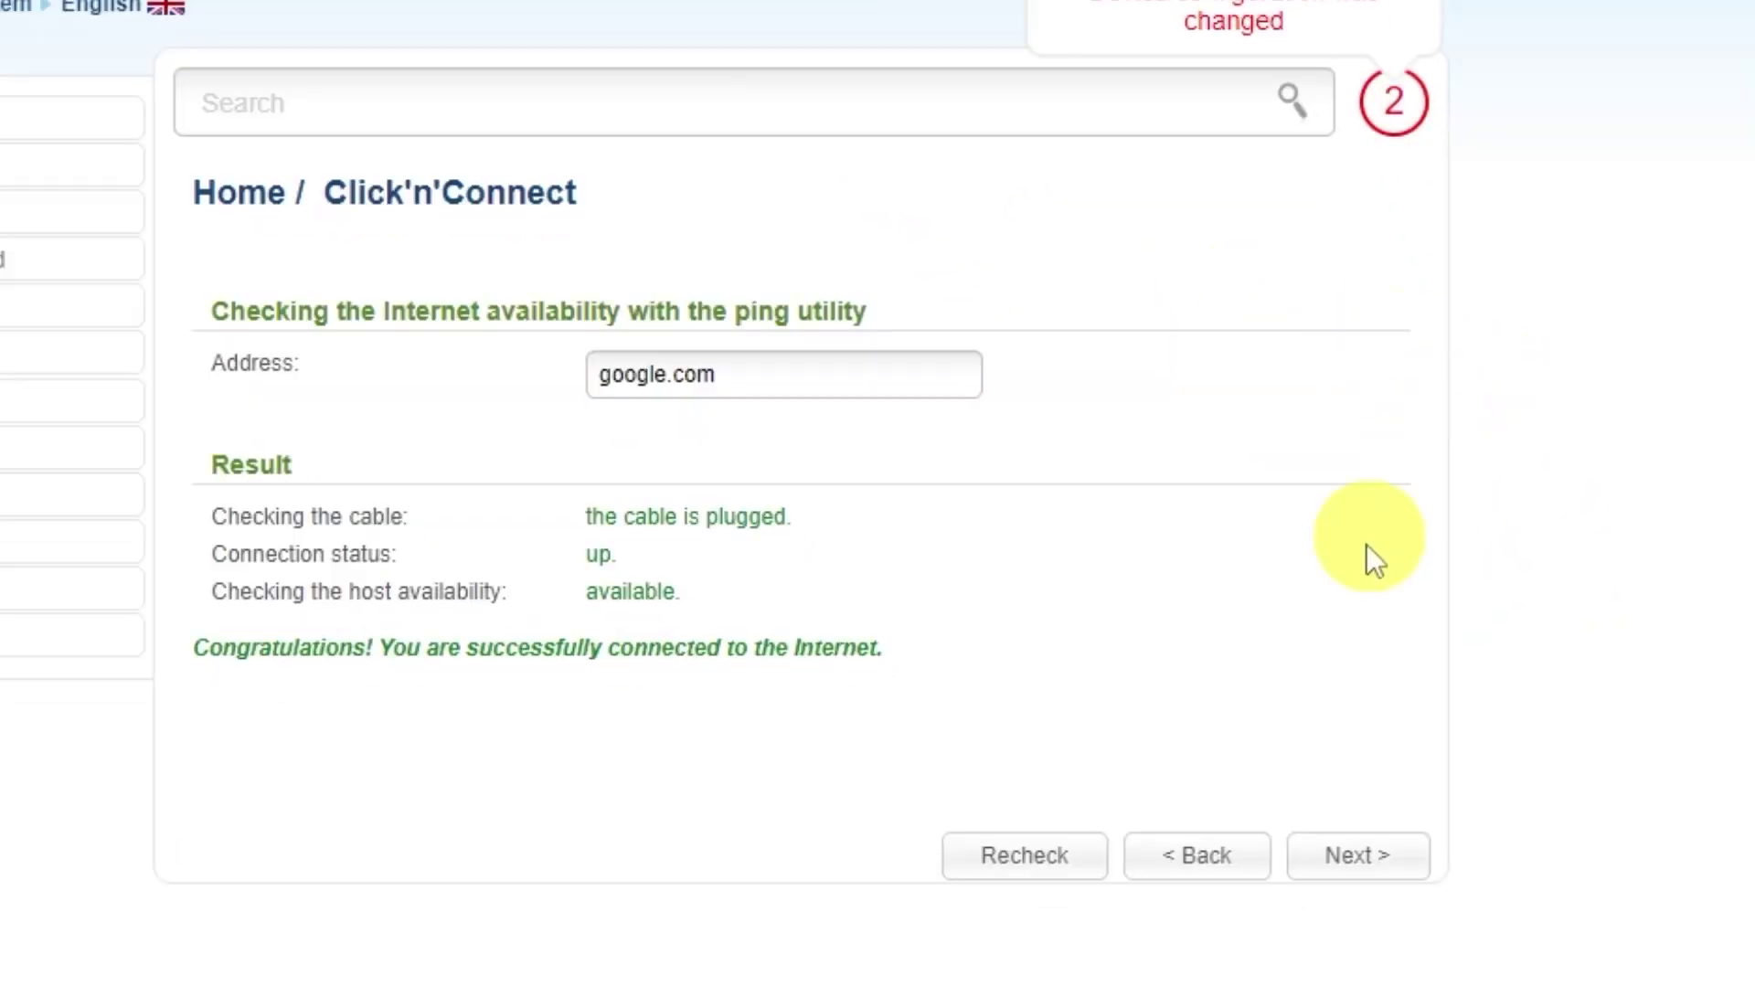
left_click(1400, 867)
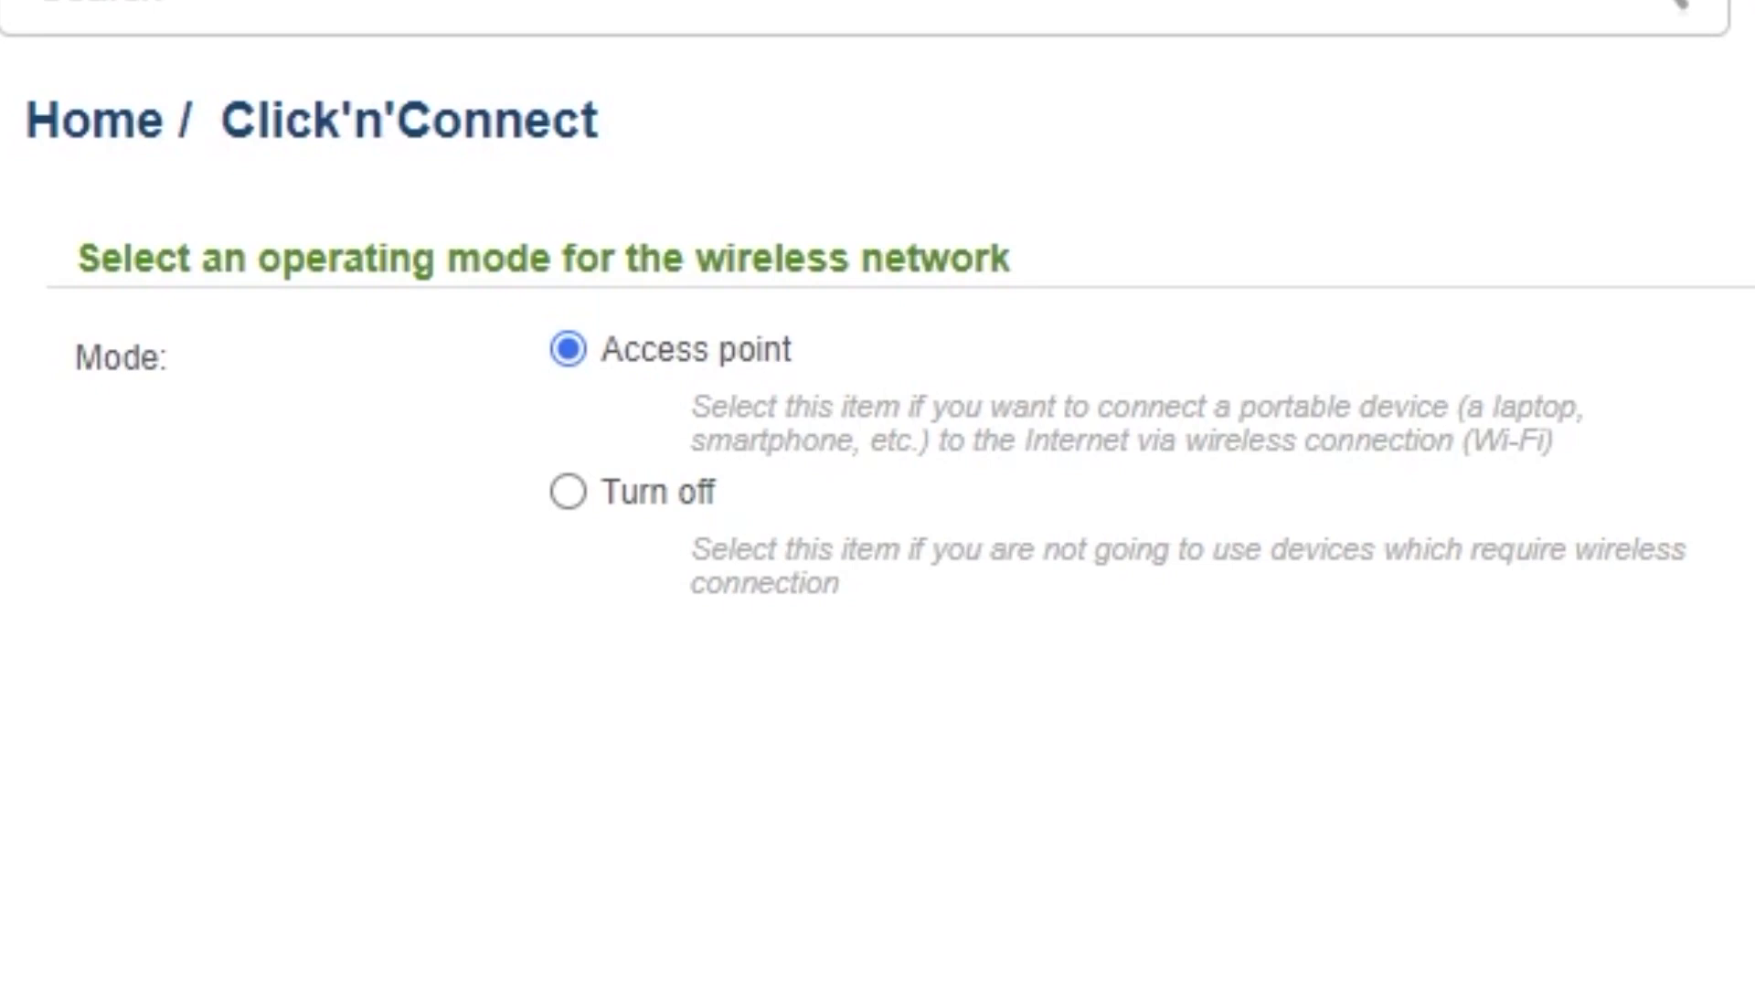
Step: Keep Access point mode and the network name DIR-615
left_click(1383, 843)
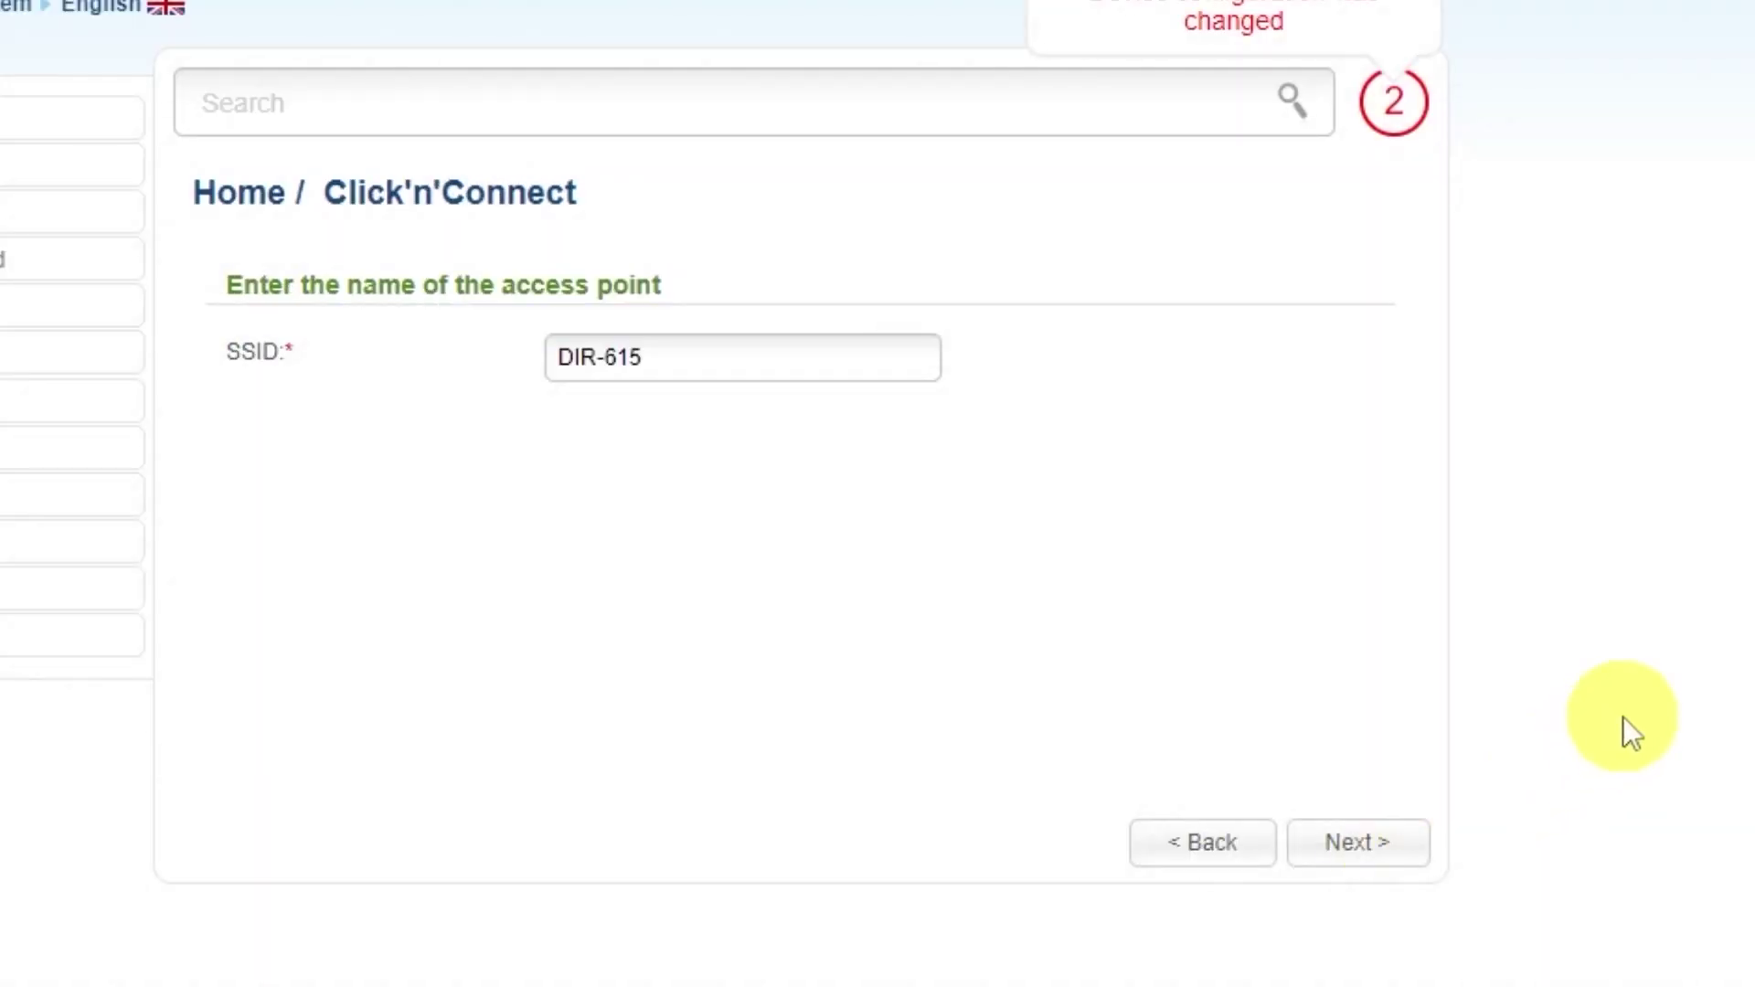
left_click(676, 349)
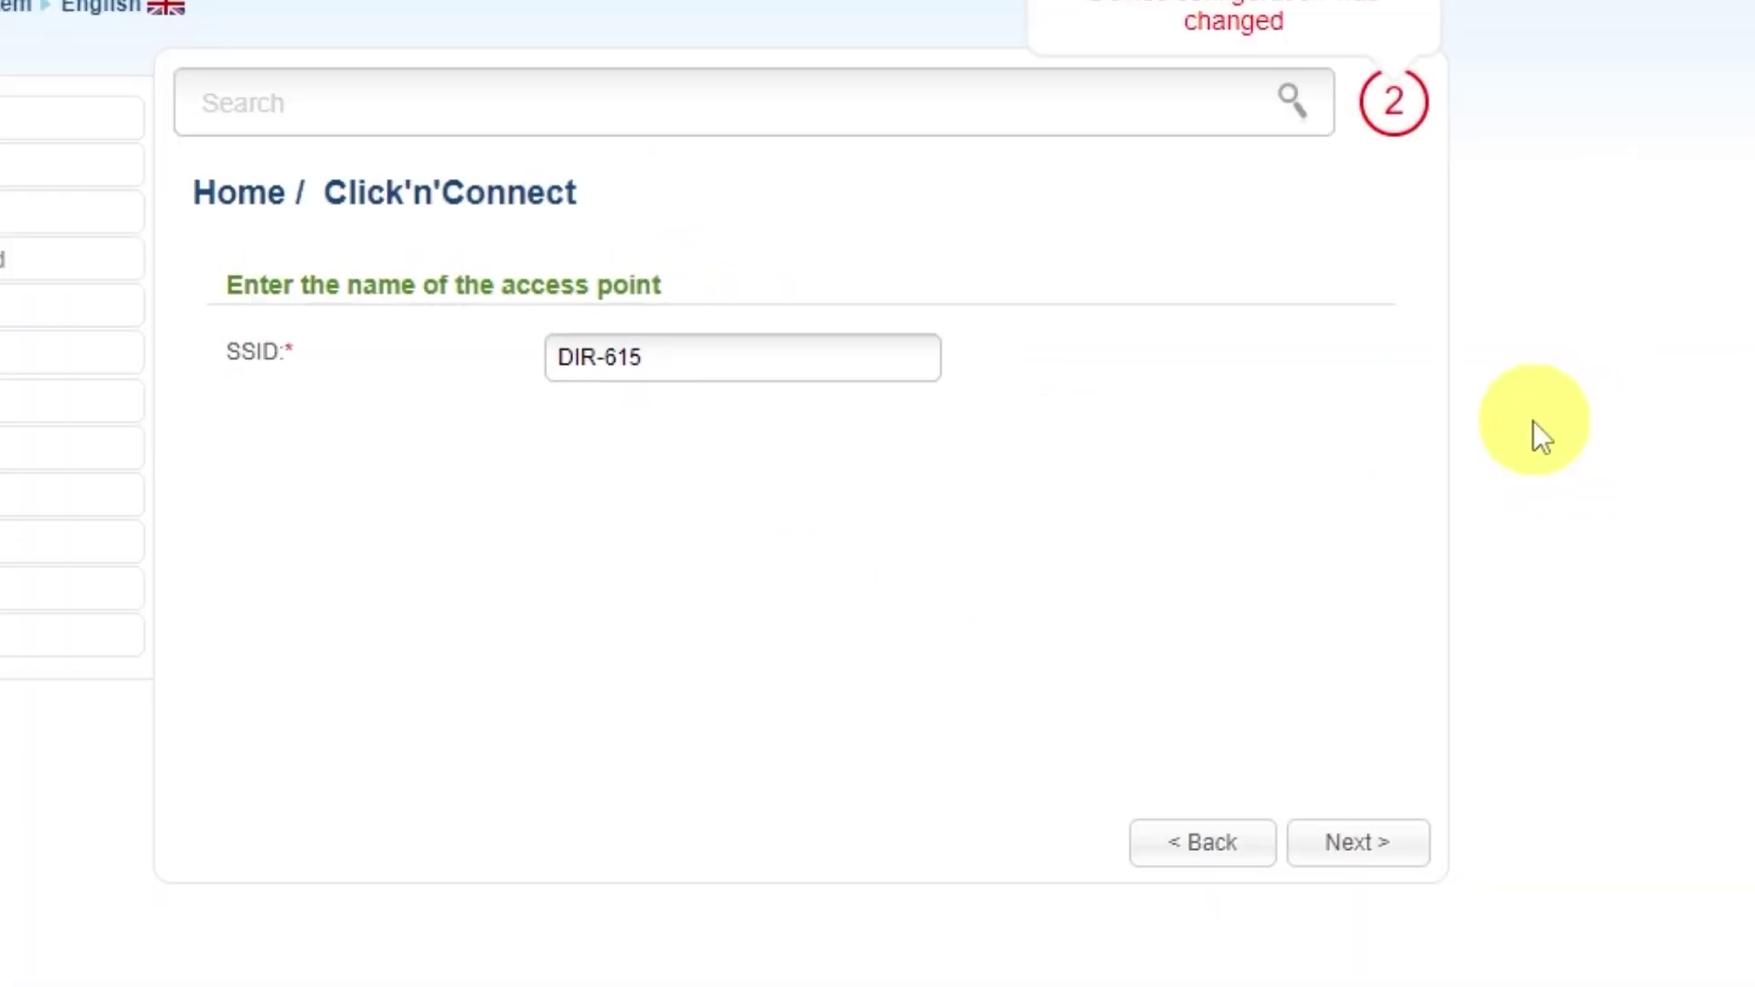
left_click(1359, 852)
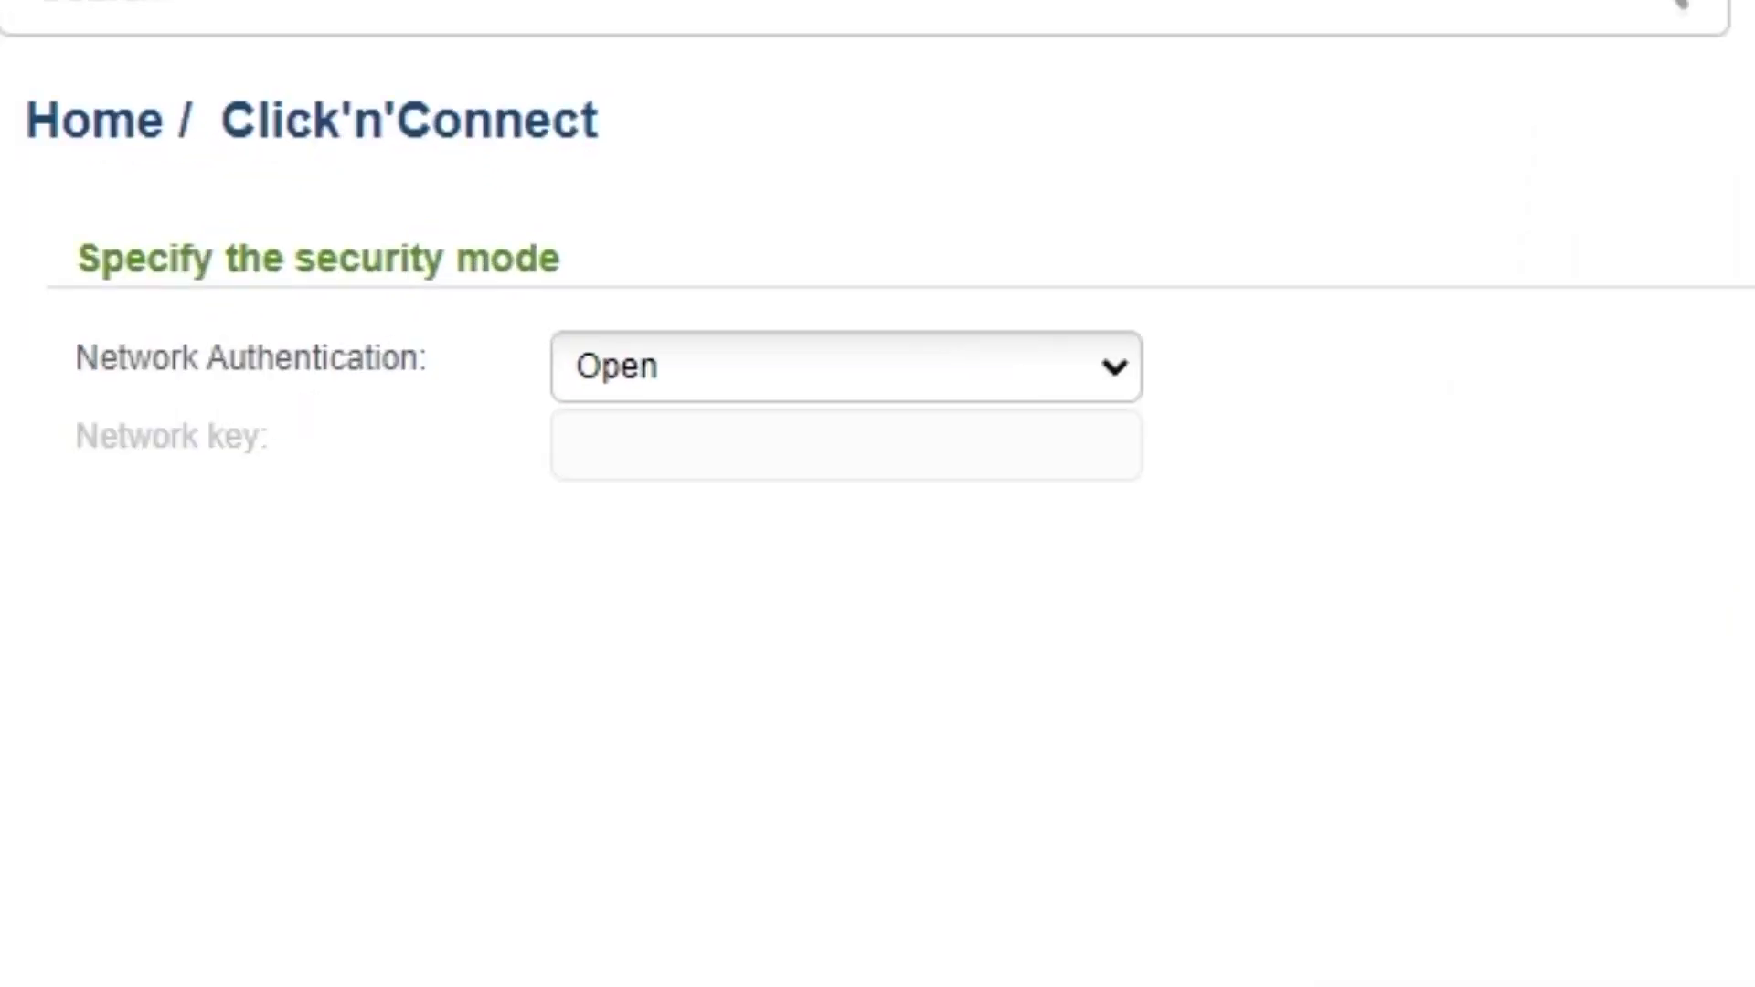
Step: Set network authentication to Protected with a network key and apply the wireless settings
left_click(1110, 384)
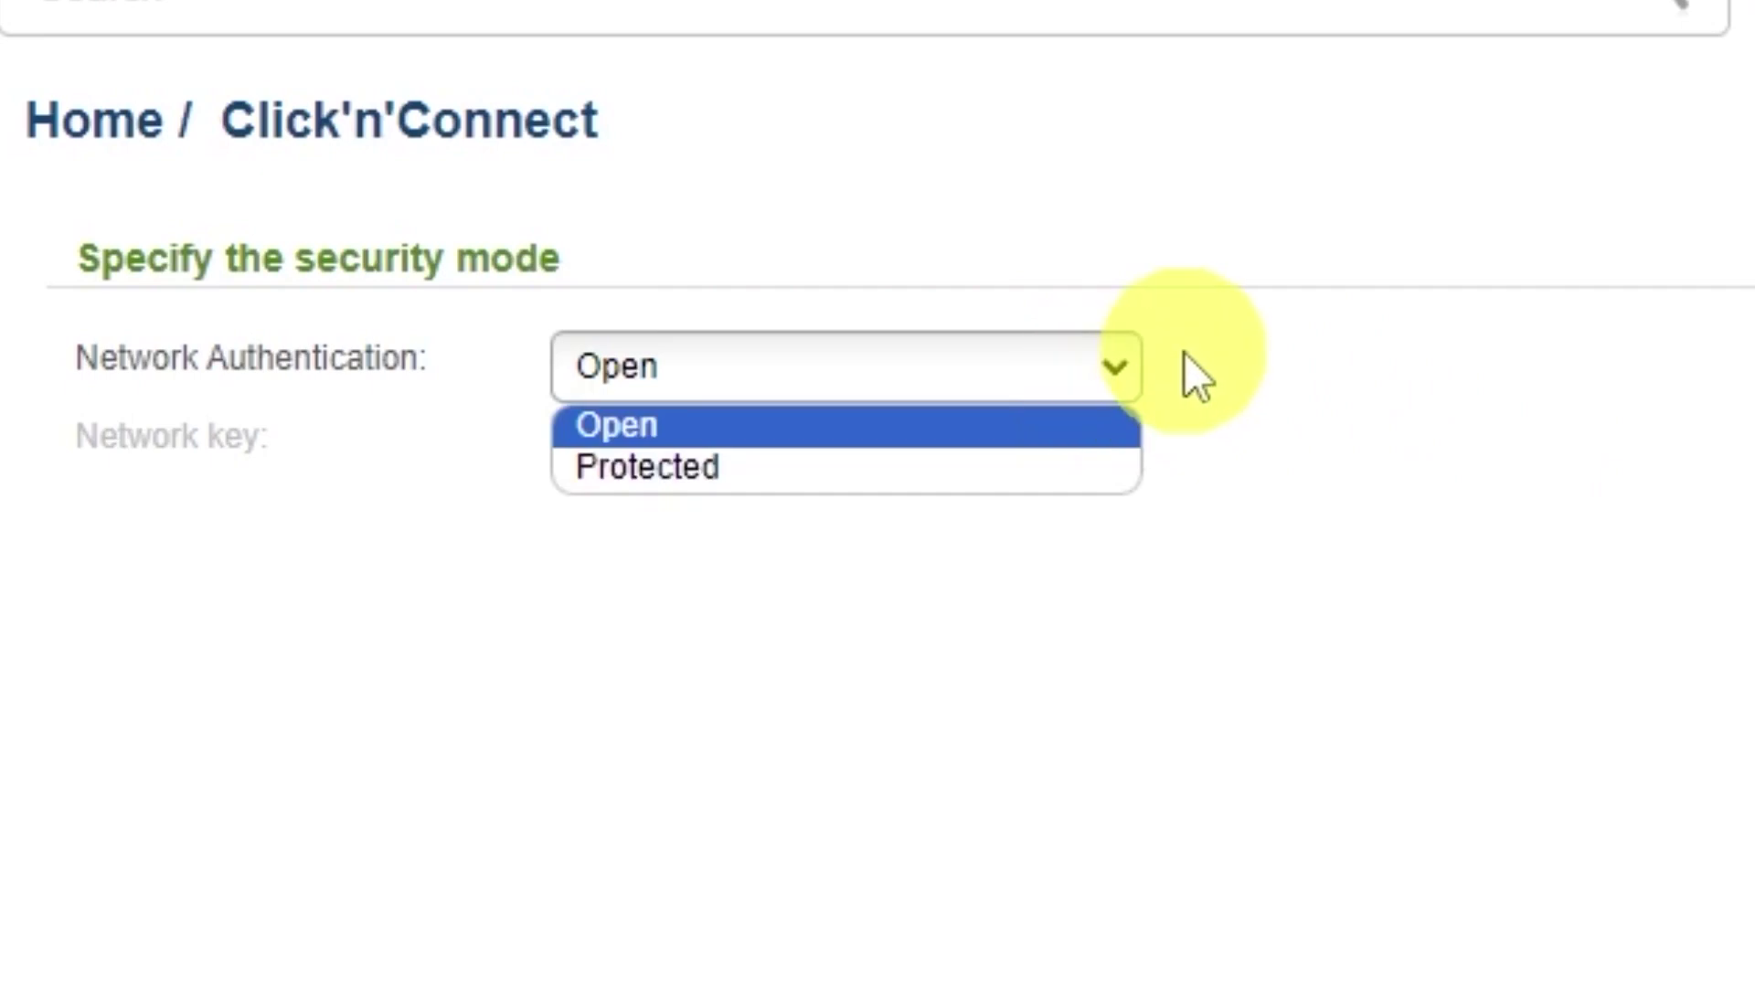
left_click(639, 471)
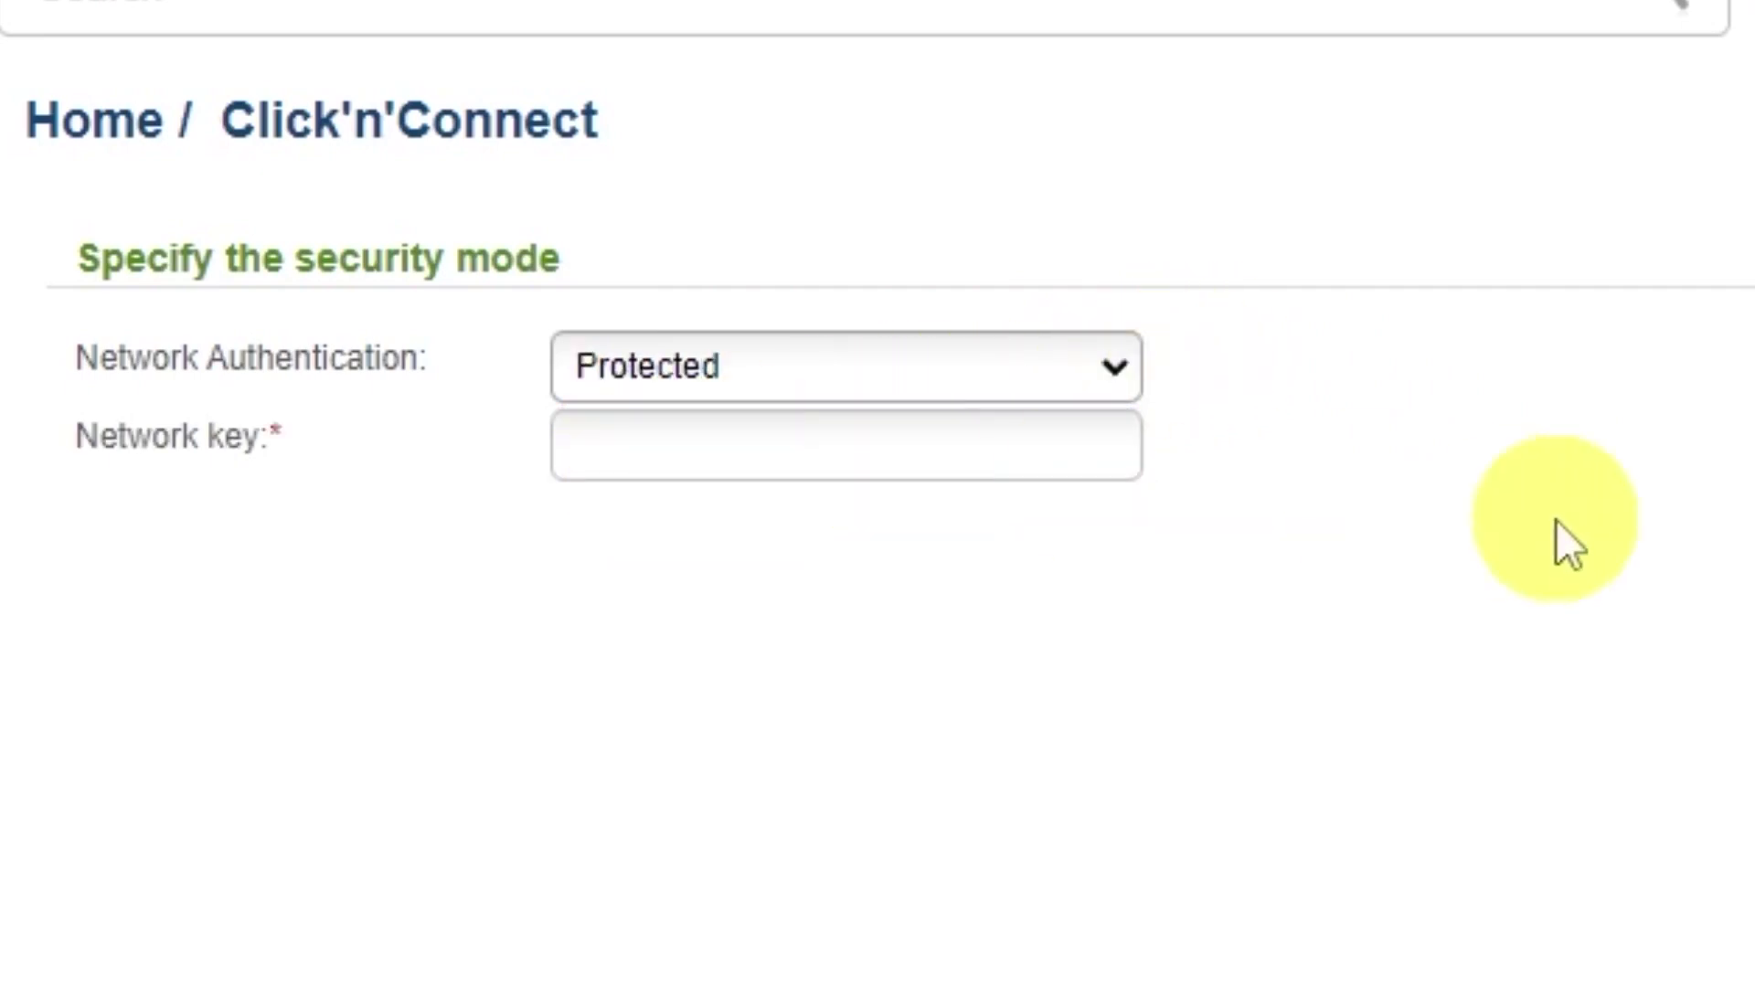
left_click(948, 443)
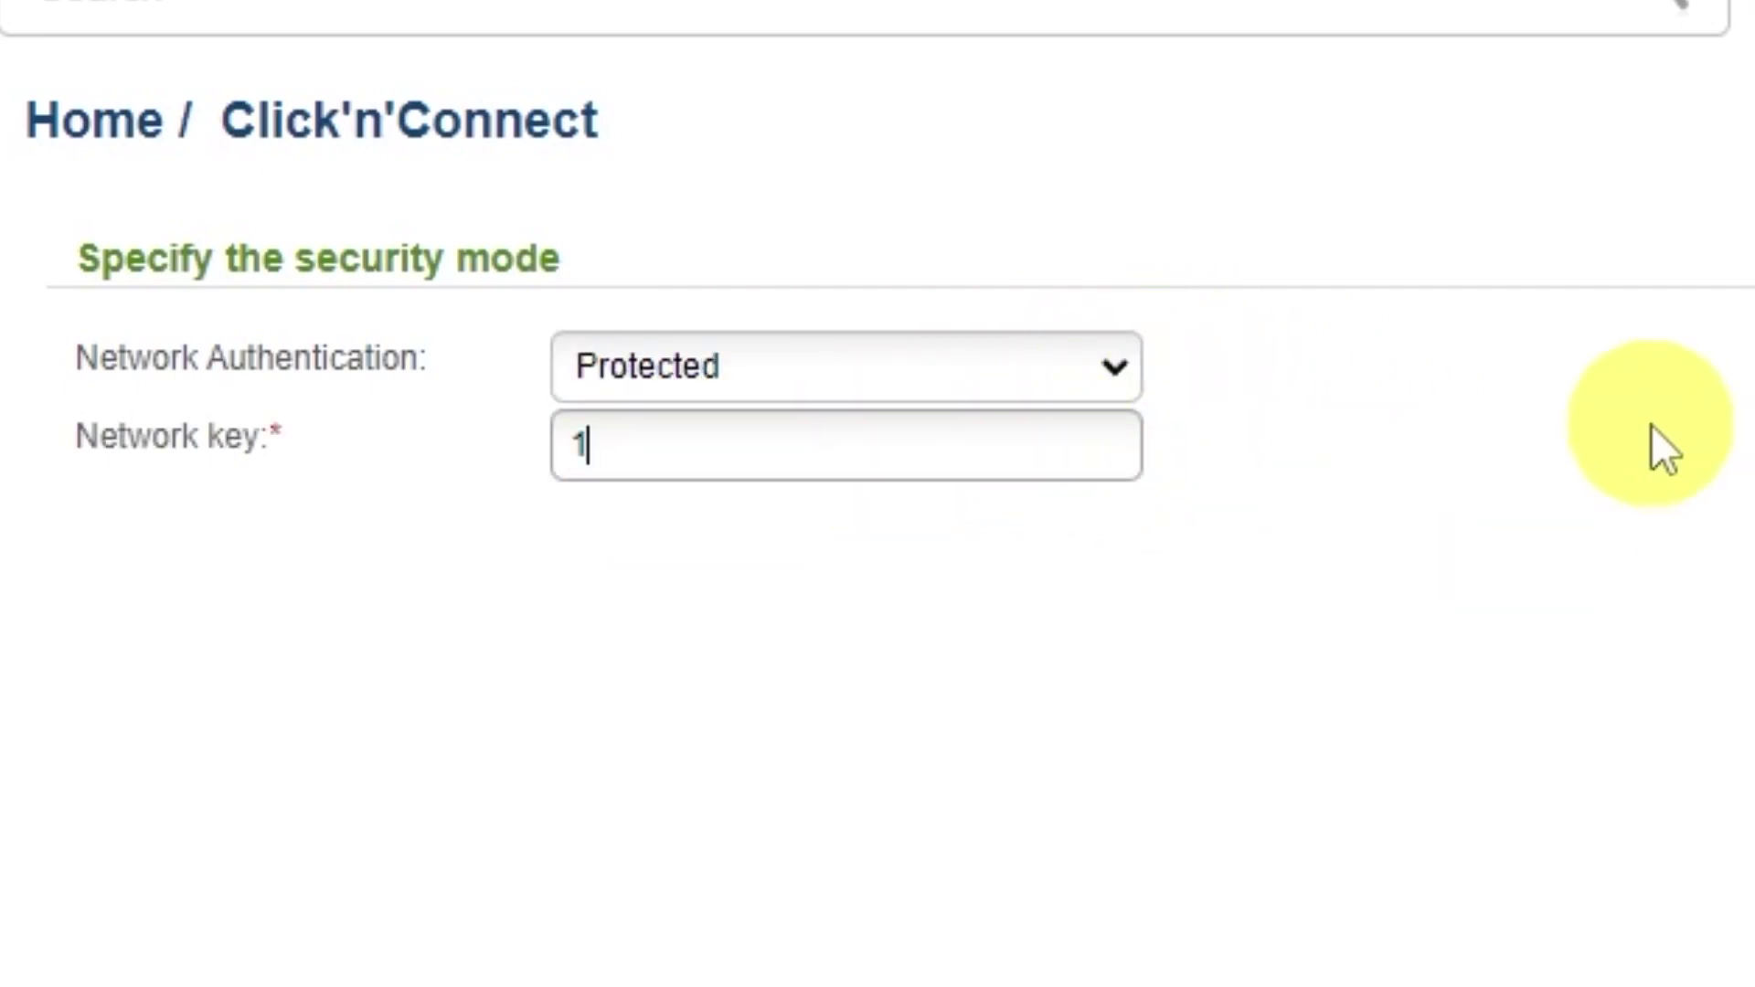
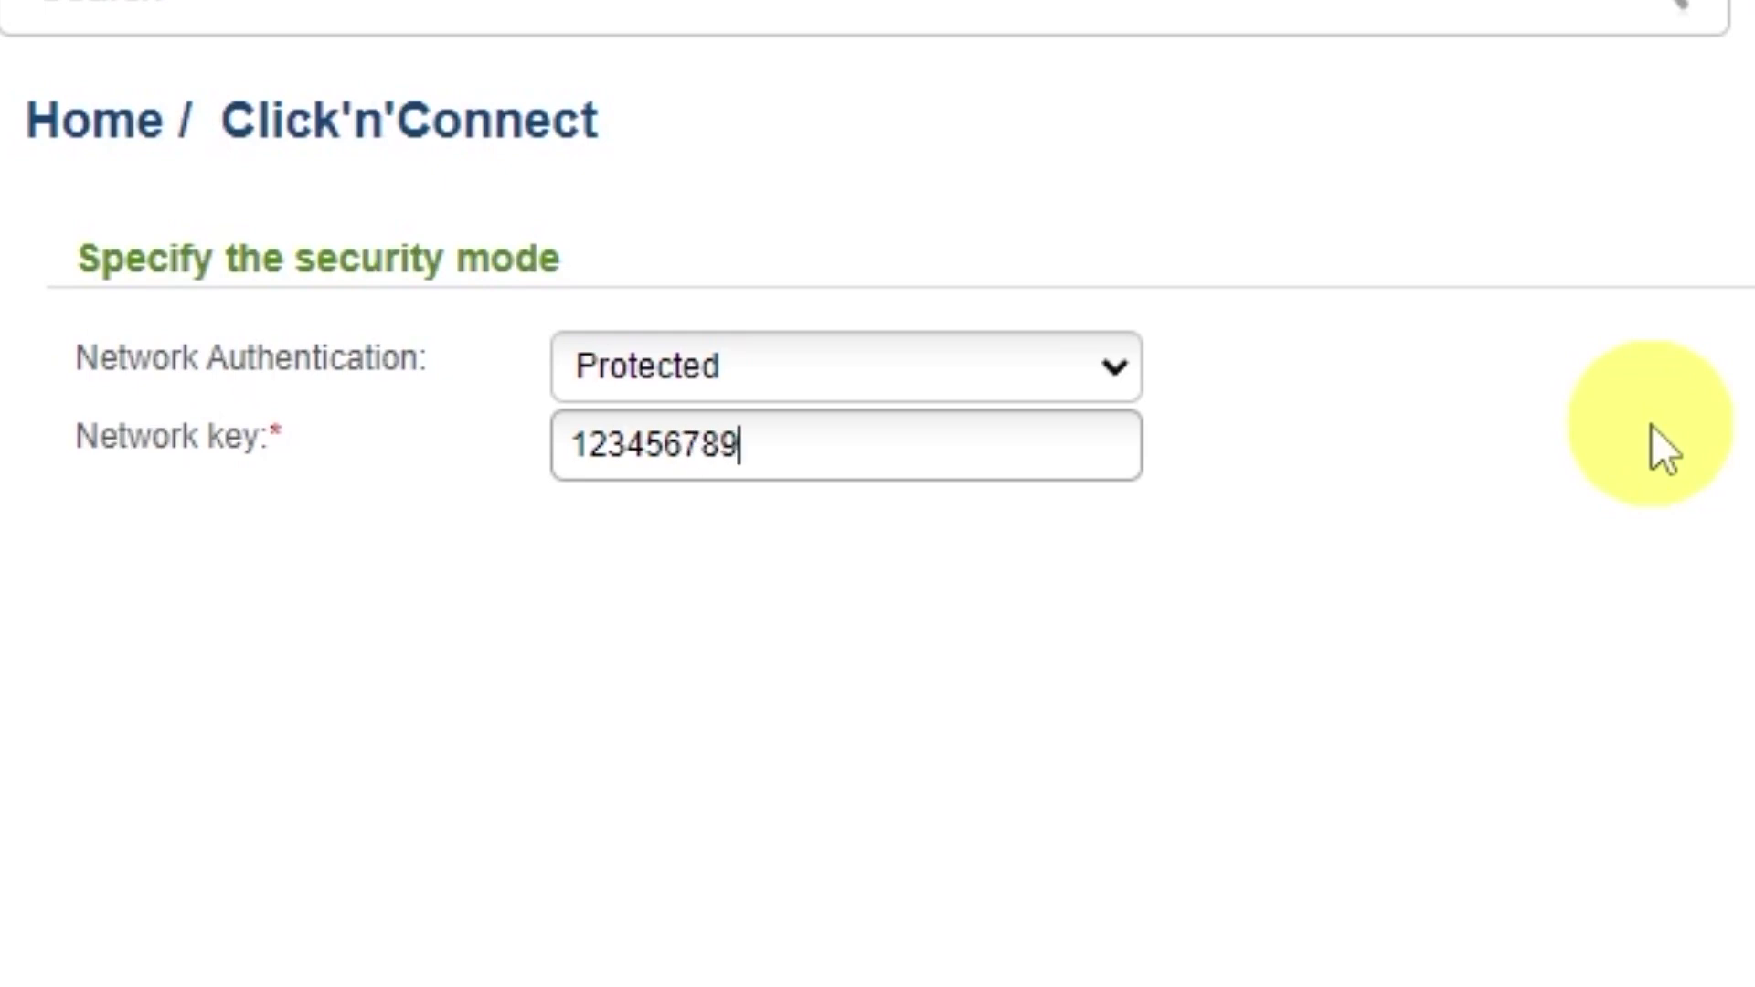
left_click(1389, 842)
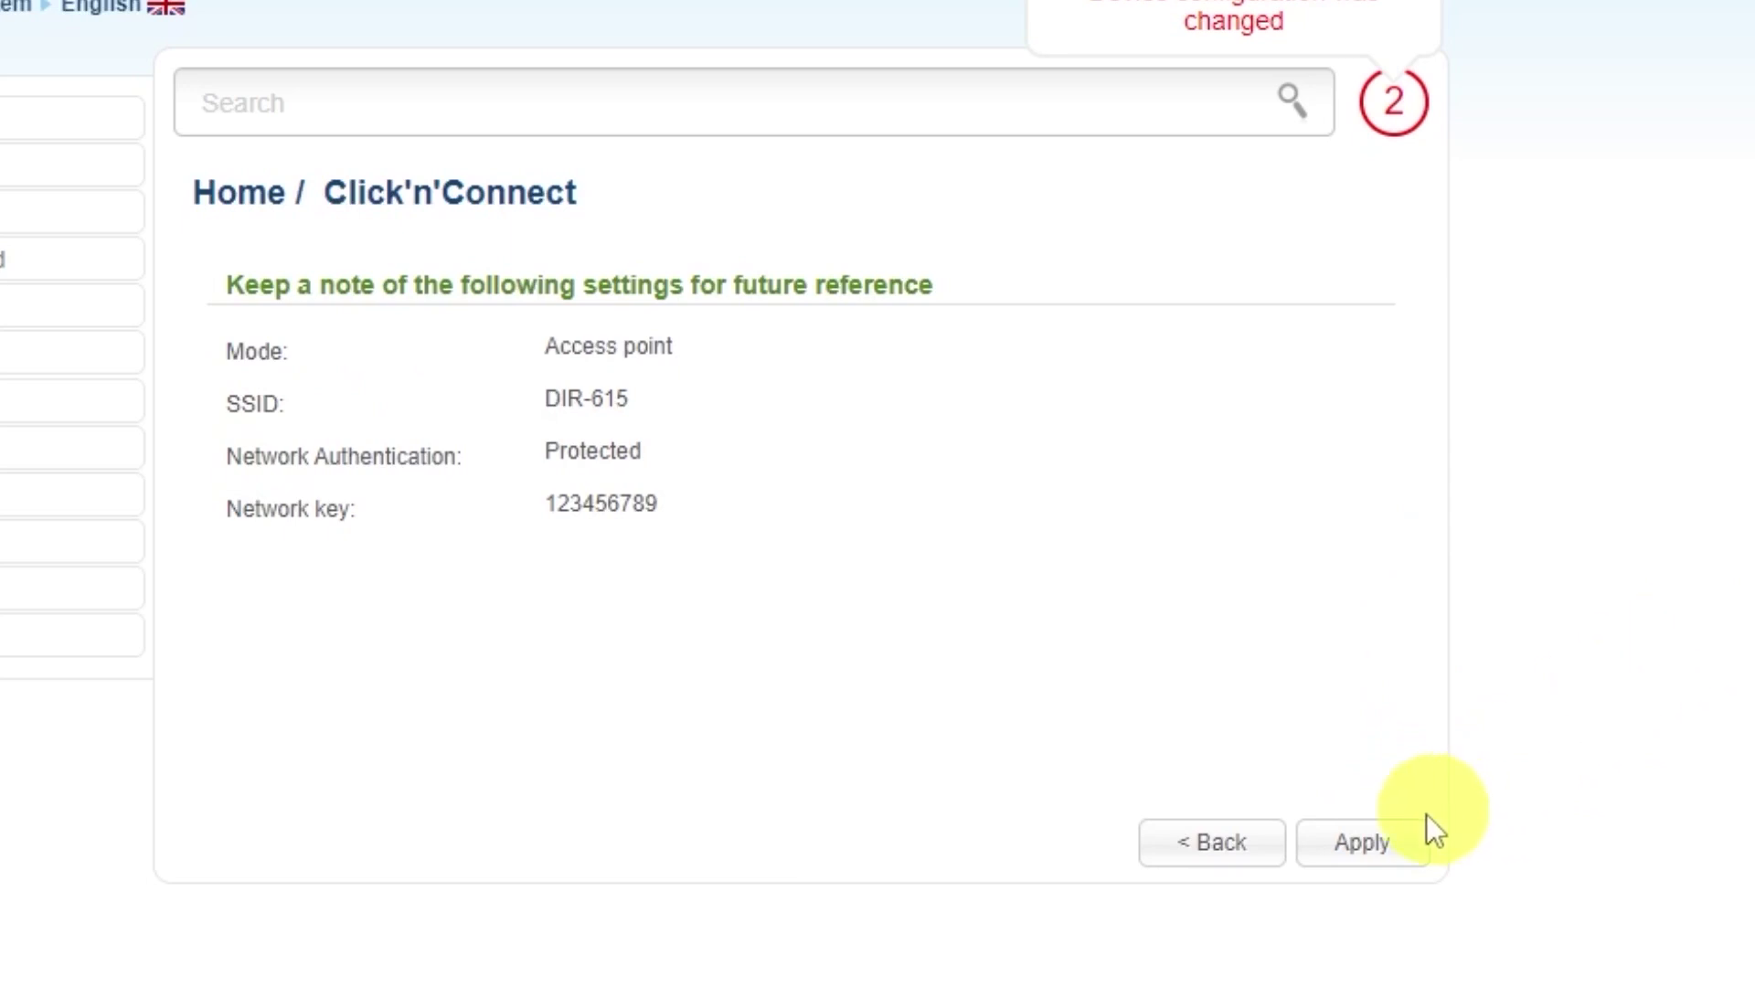
left_click(1395, 832)
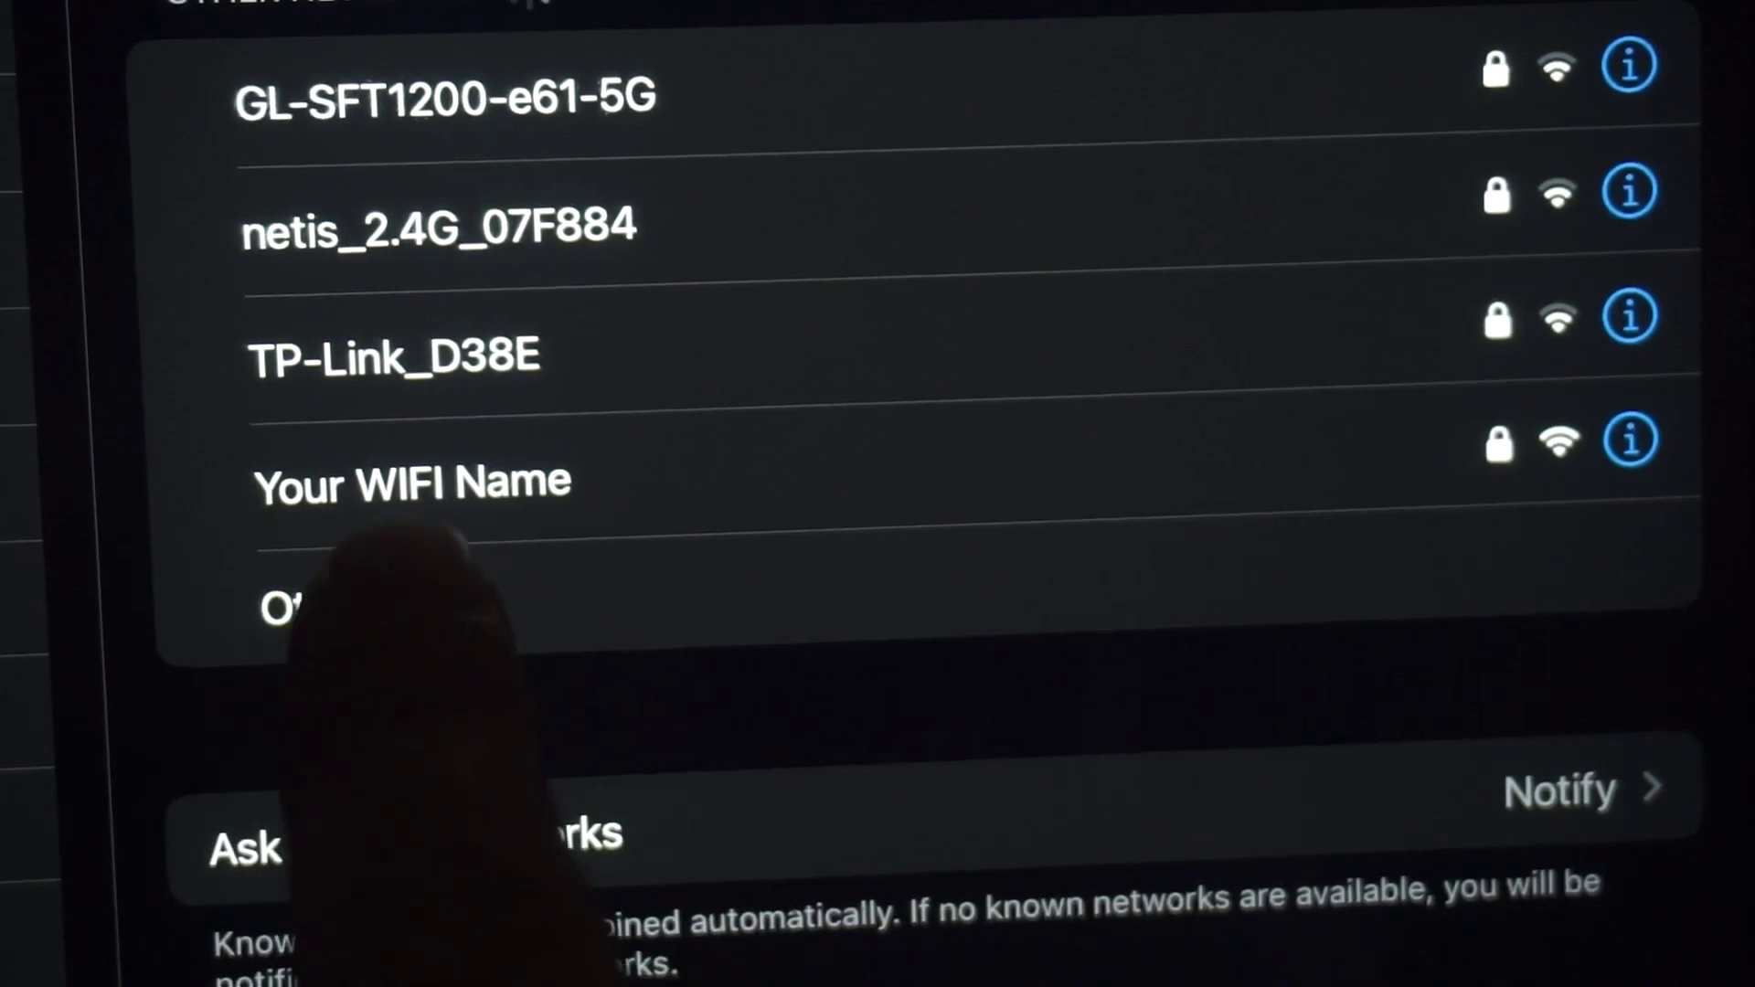
Step: Join the 'Your WIFI Name' network from the iPad's Wi-Fi list
left_click(439, 485)
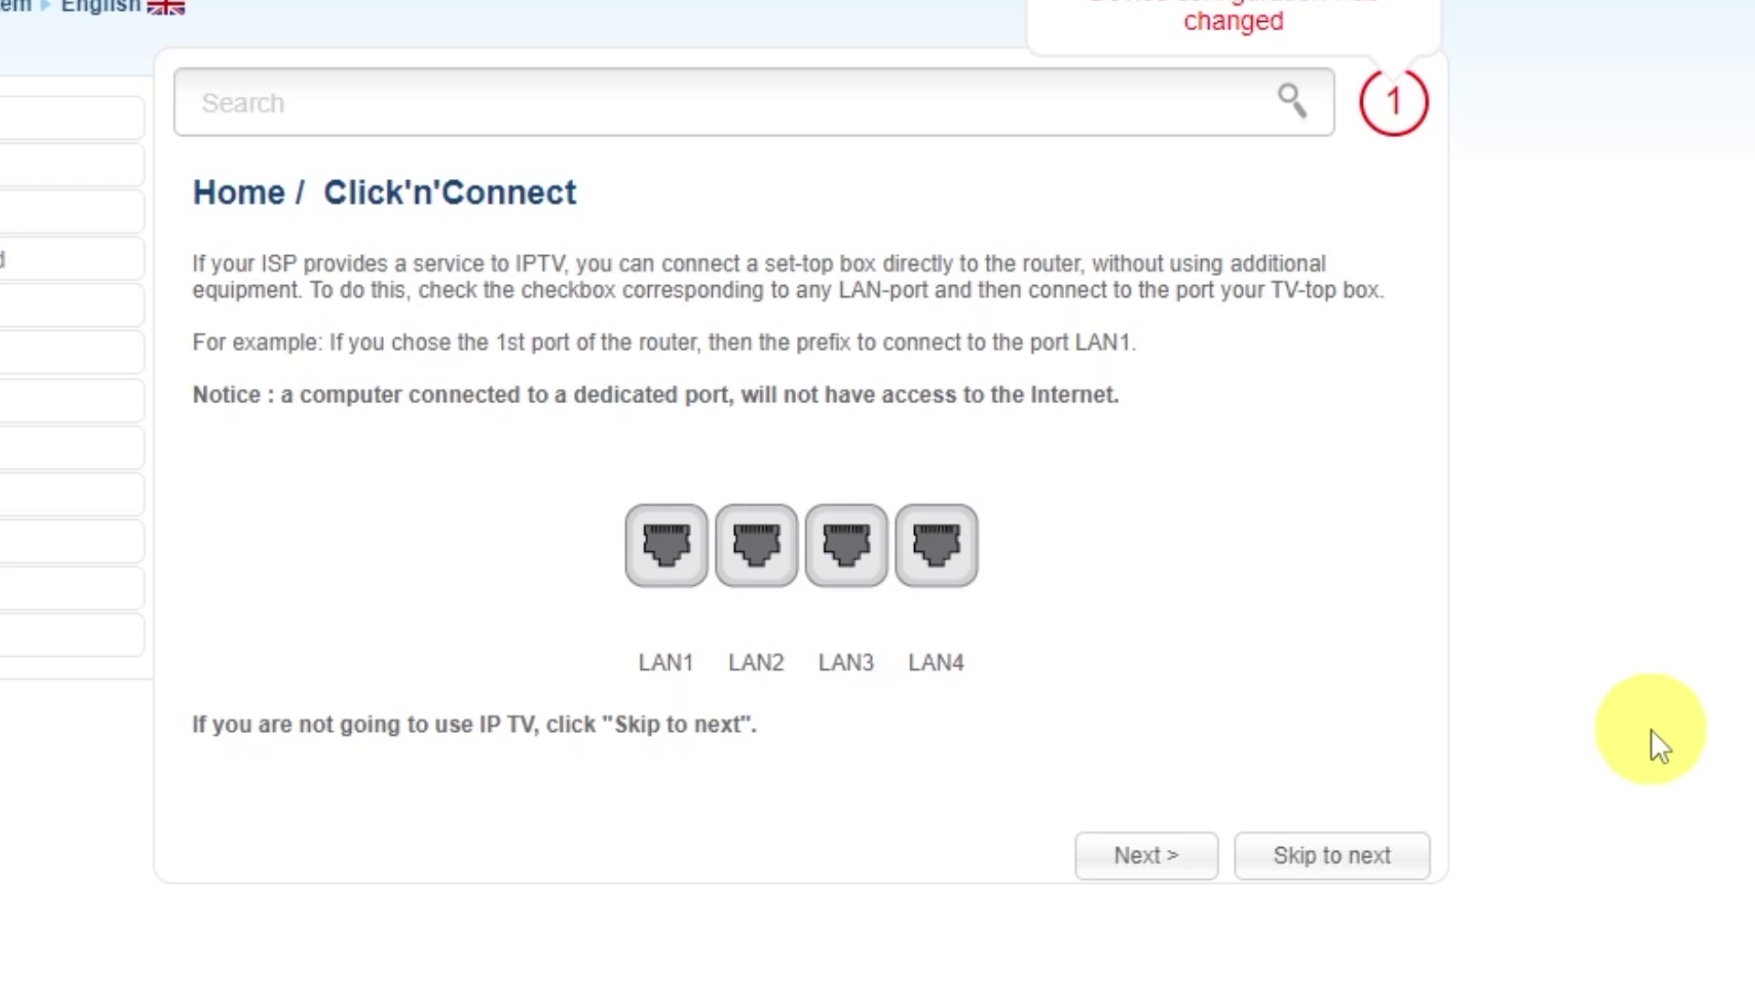
Step: Skip the IPTV step and apply the quick setup settings
left_click(1331, 852)
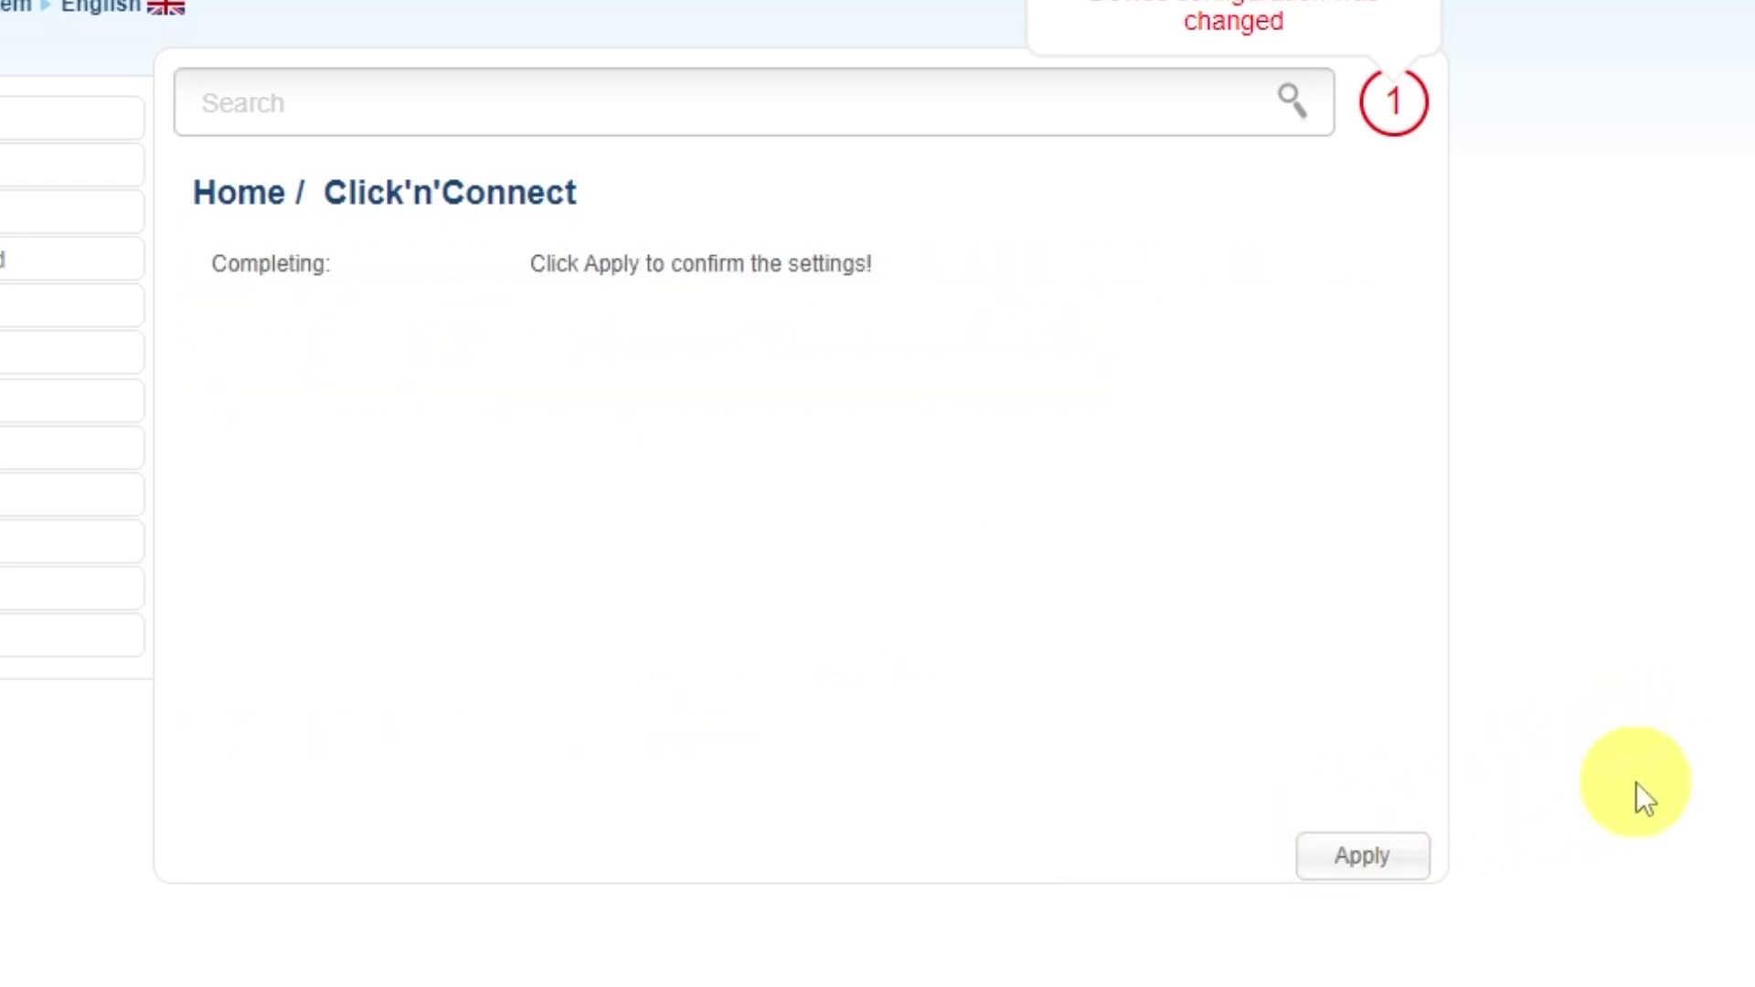
left_click(1366, 854)
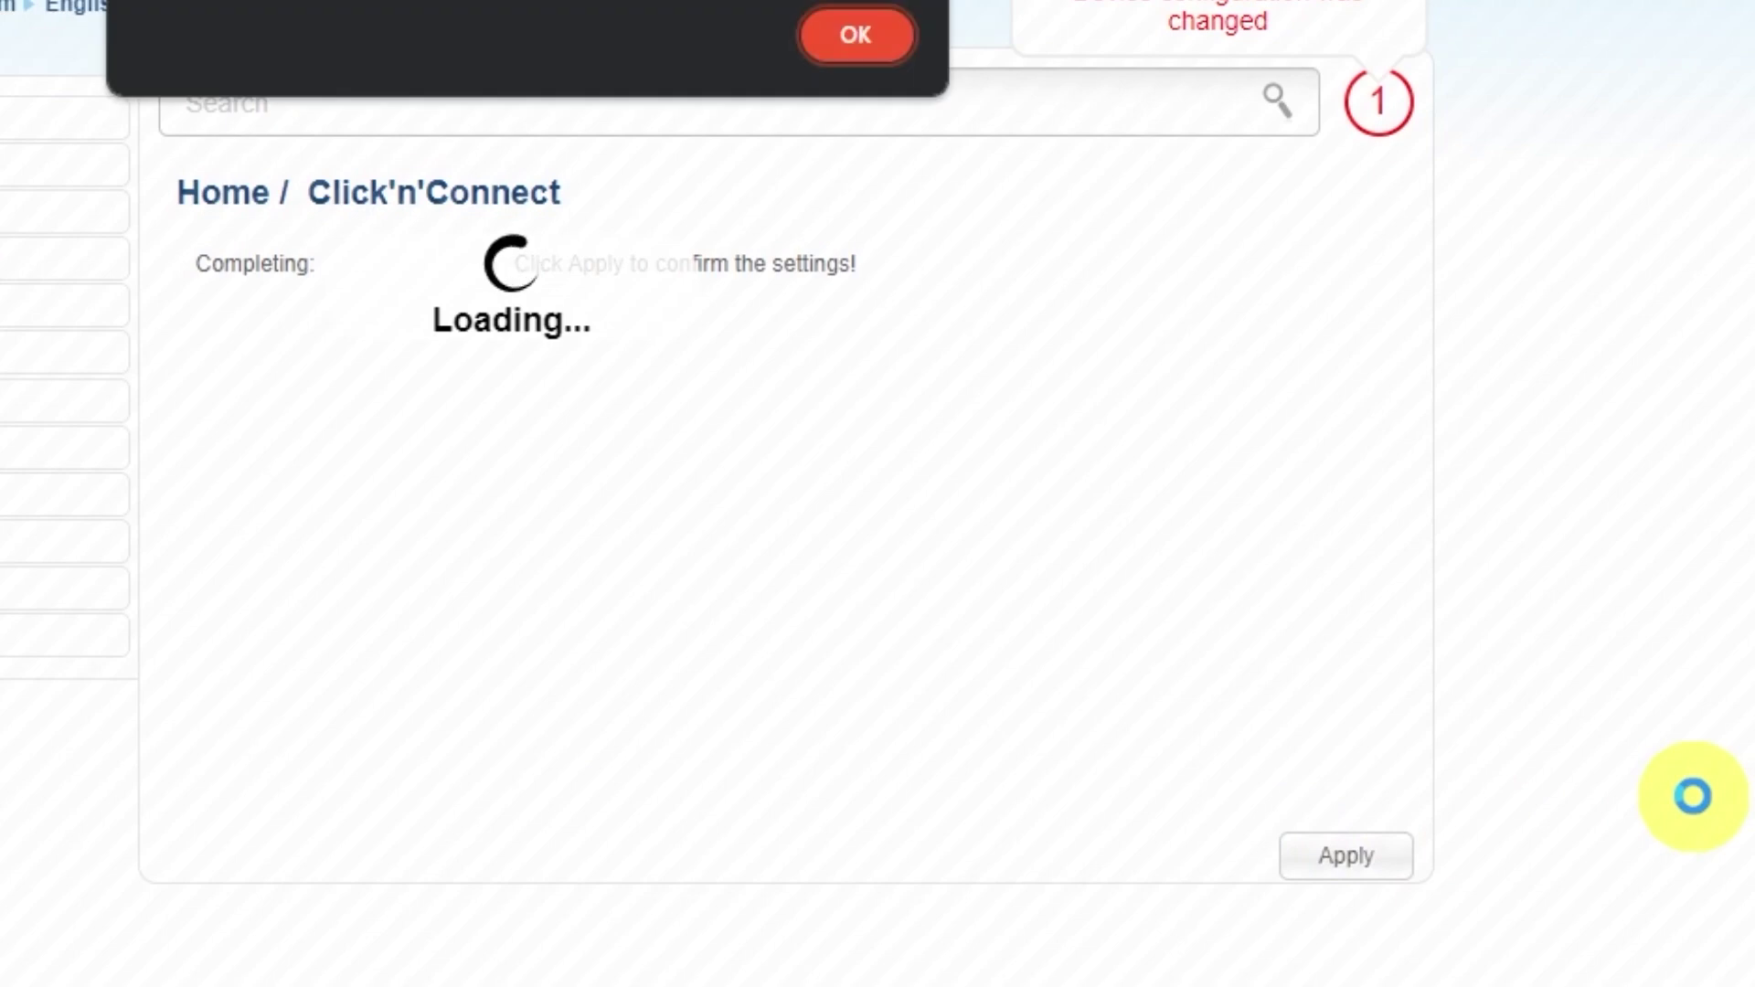
left_click(937, 176)
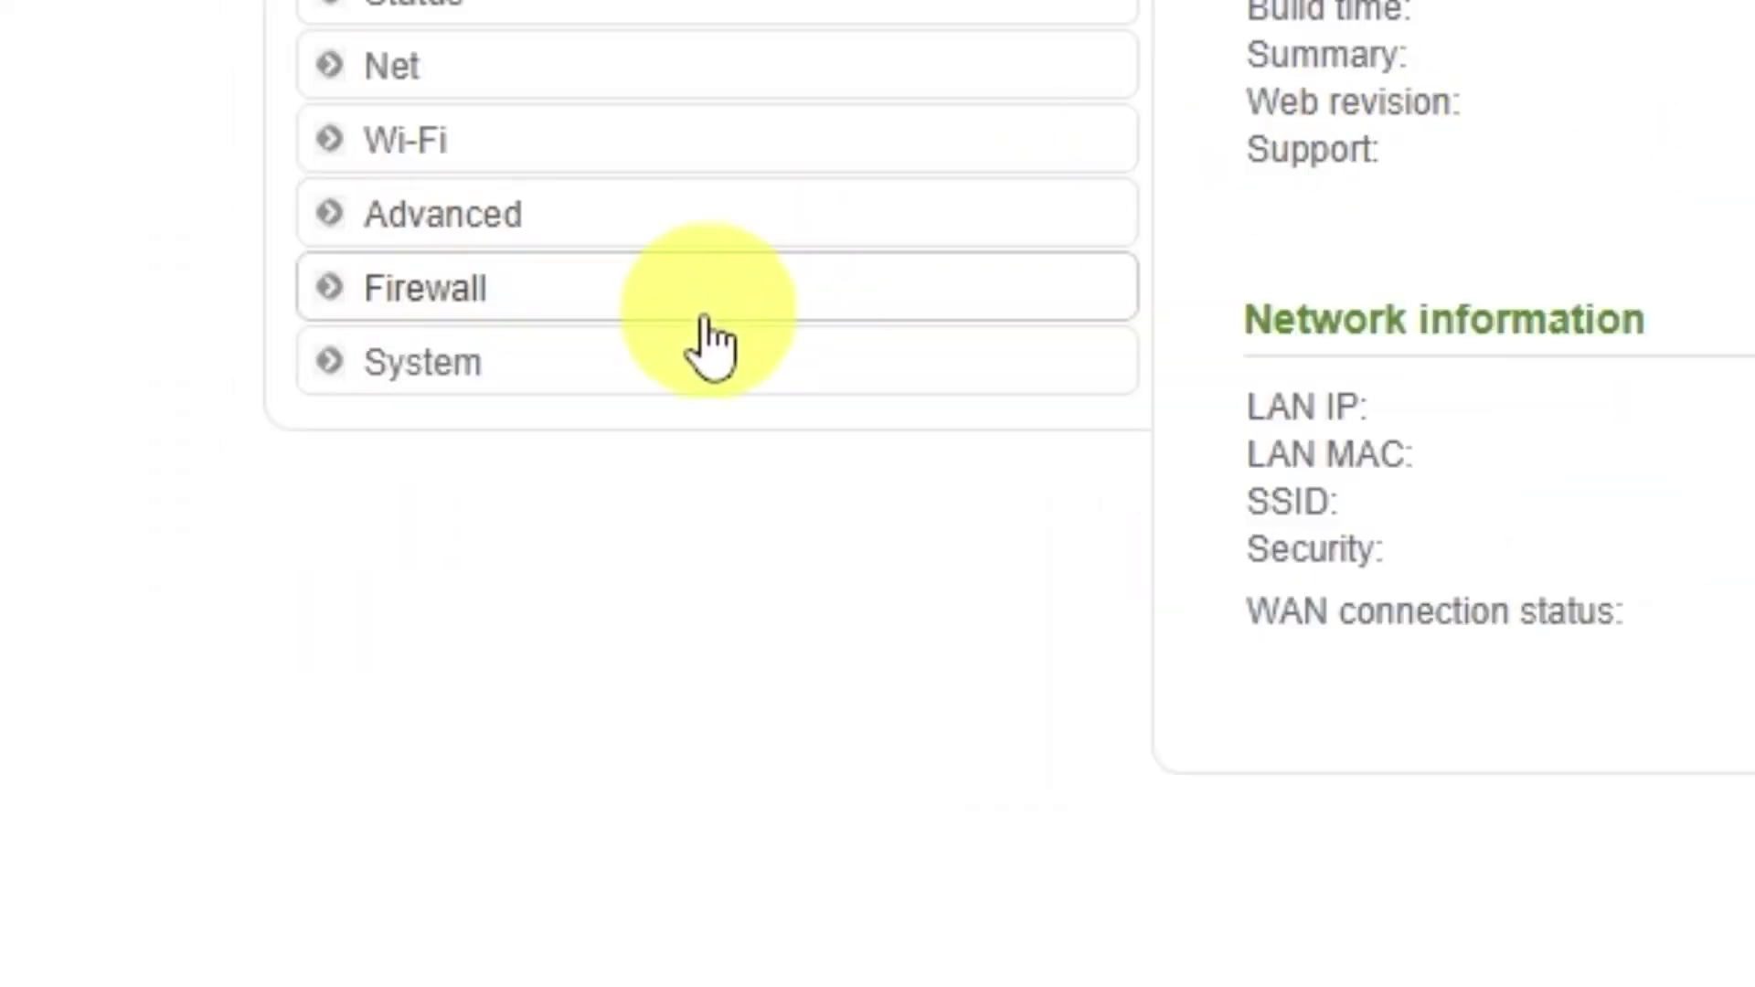
Step: Save the router configuration under System > Configuration and reboot the router
left_click(456, 365)
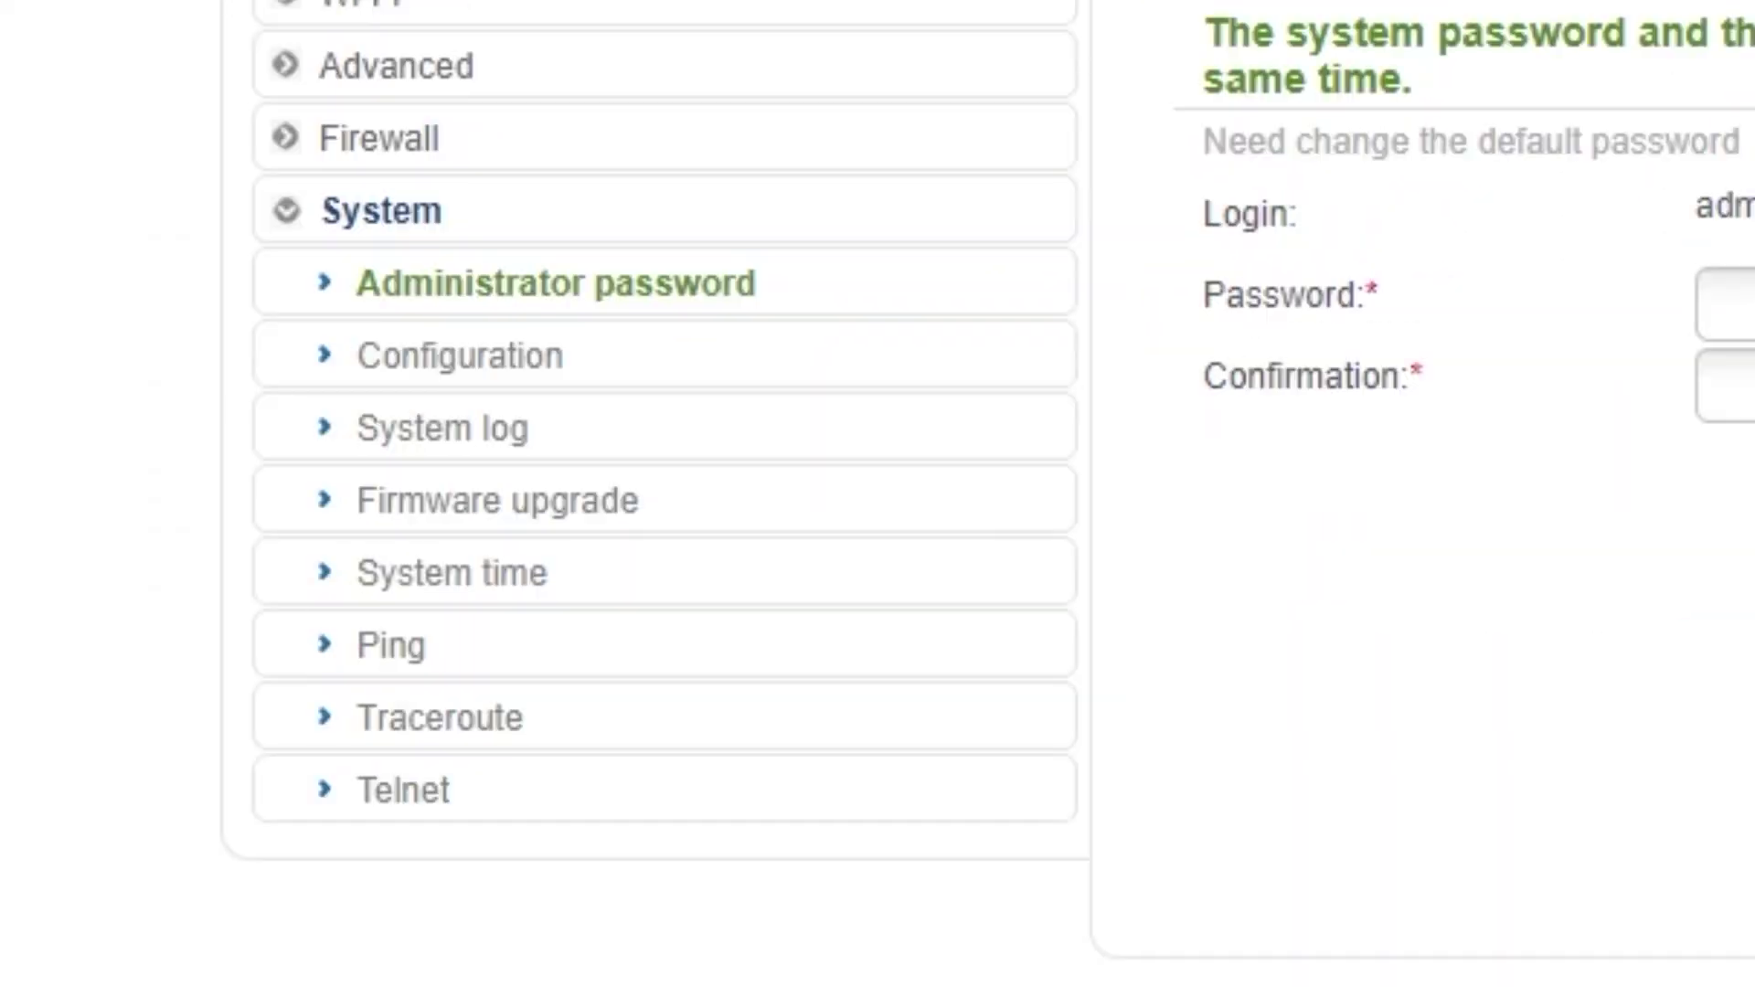
left_click(468, 361)
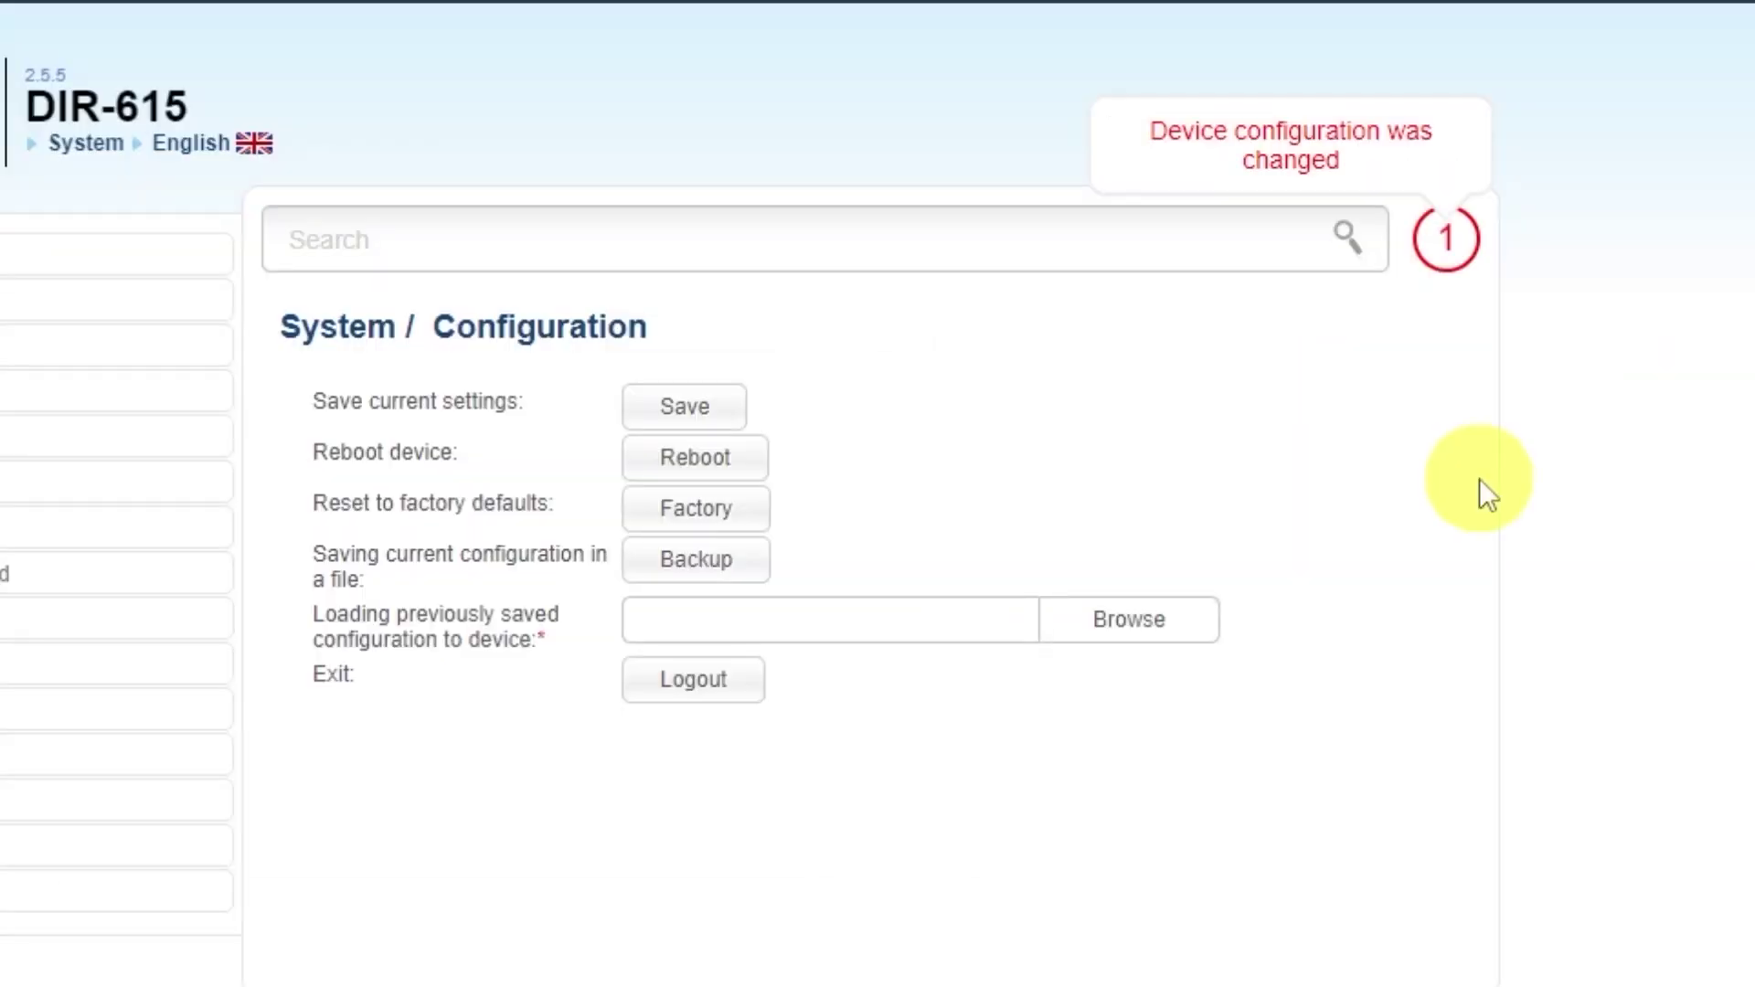
left_click(688, 407)
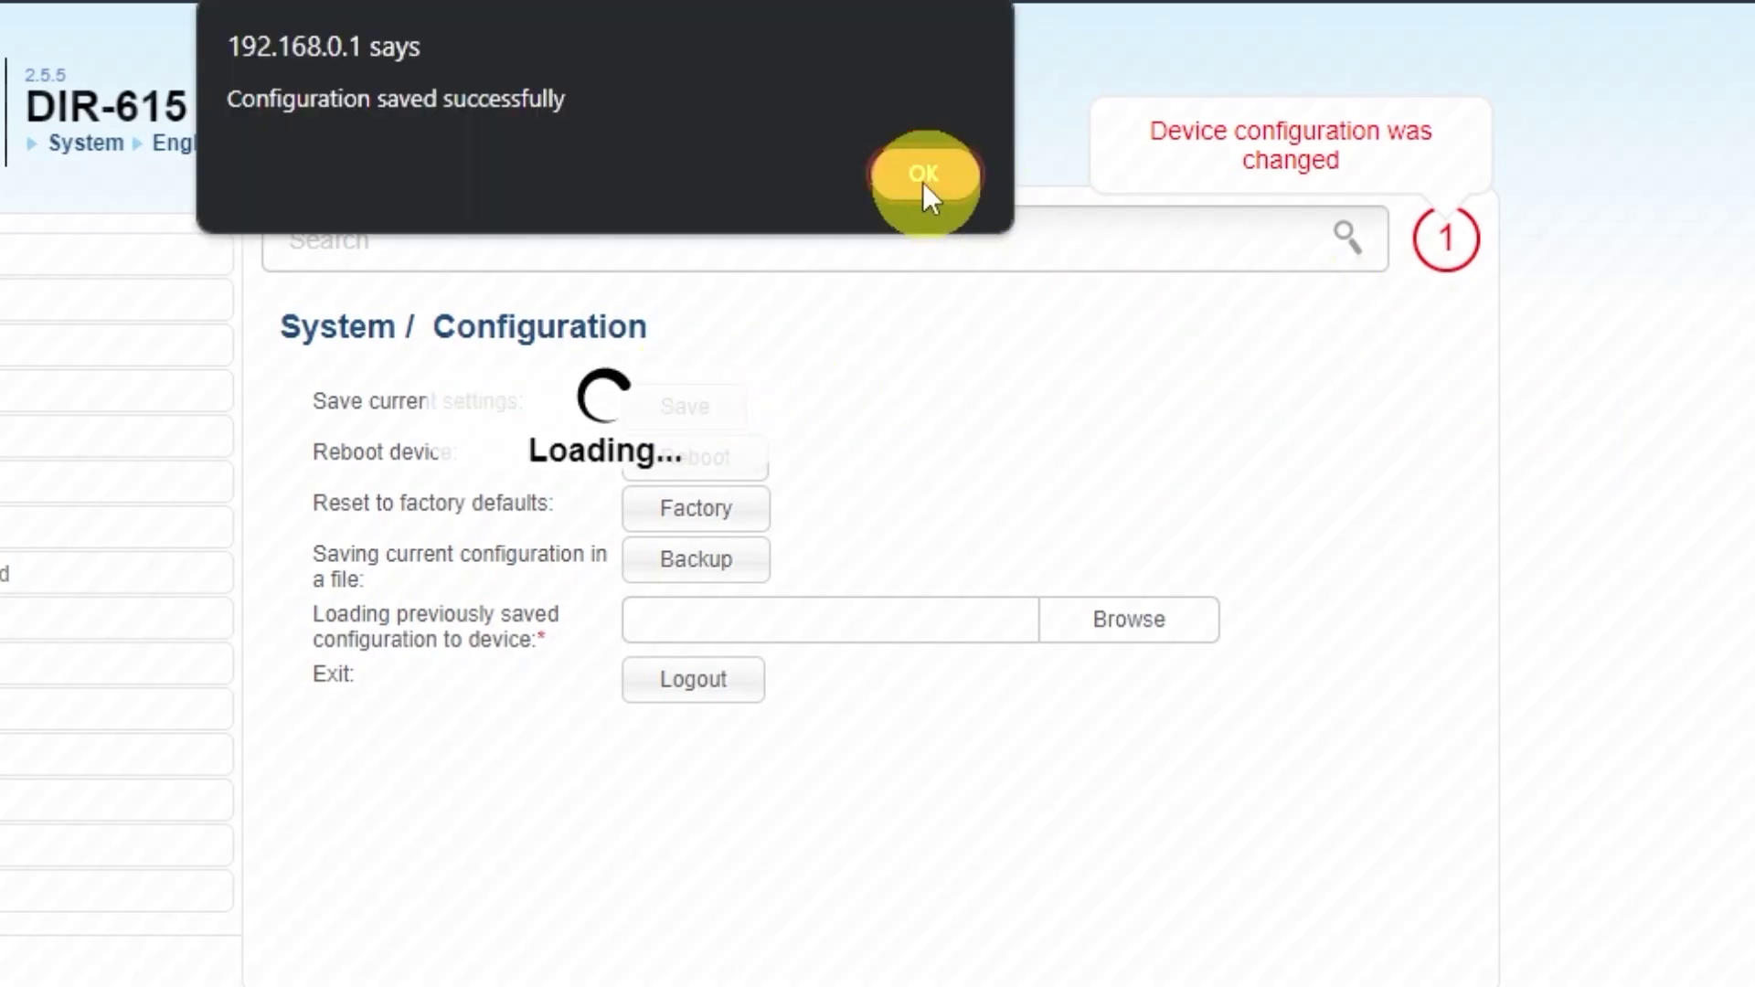
left_click(925, 176)
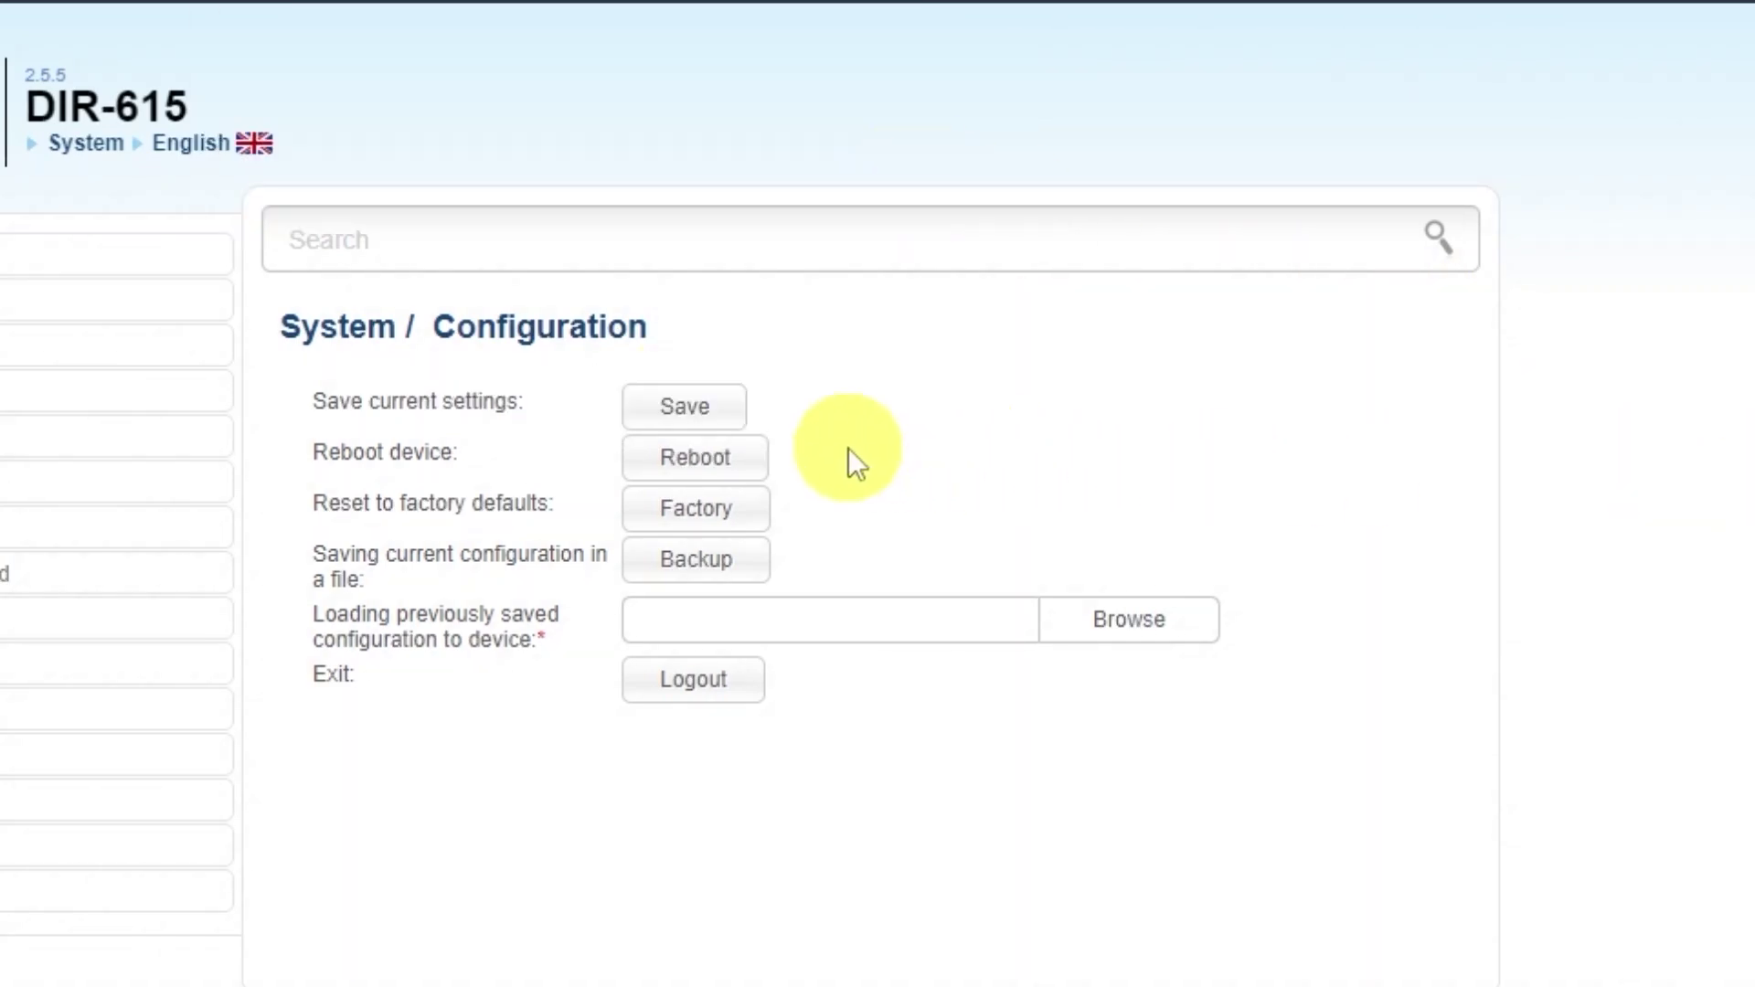
left_click(758, 462)
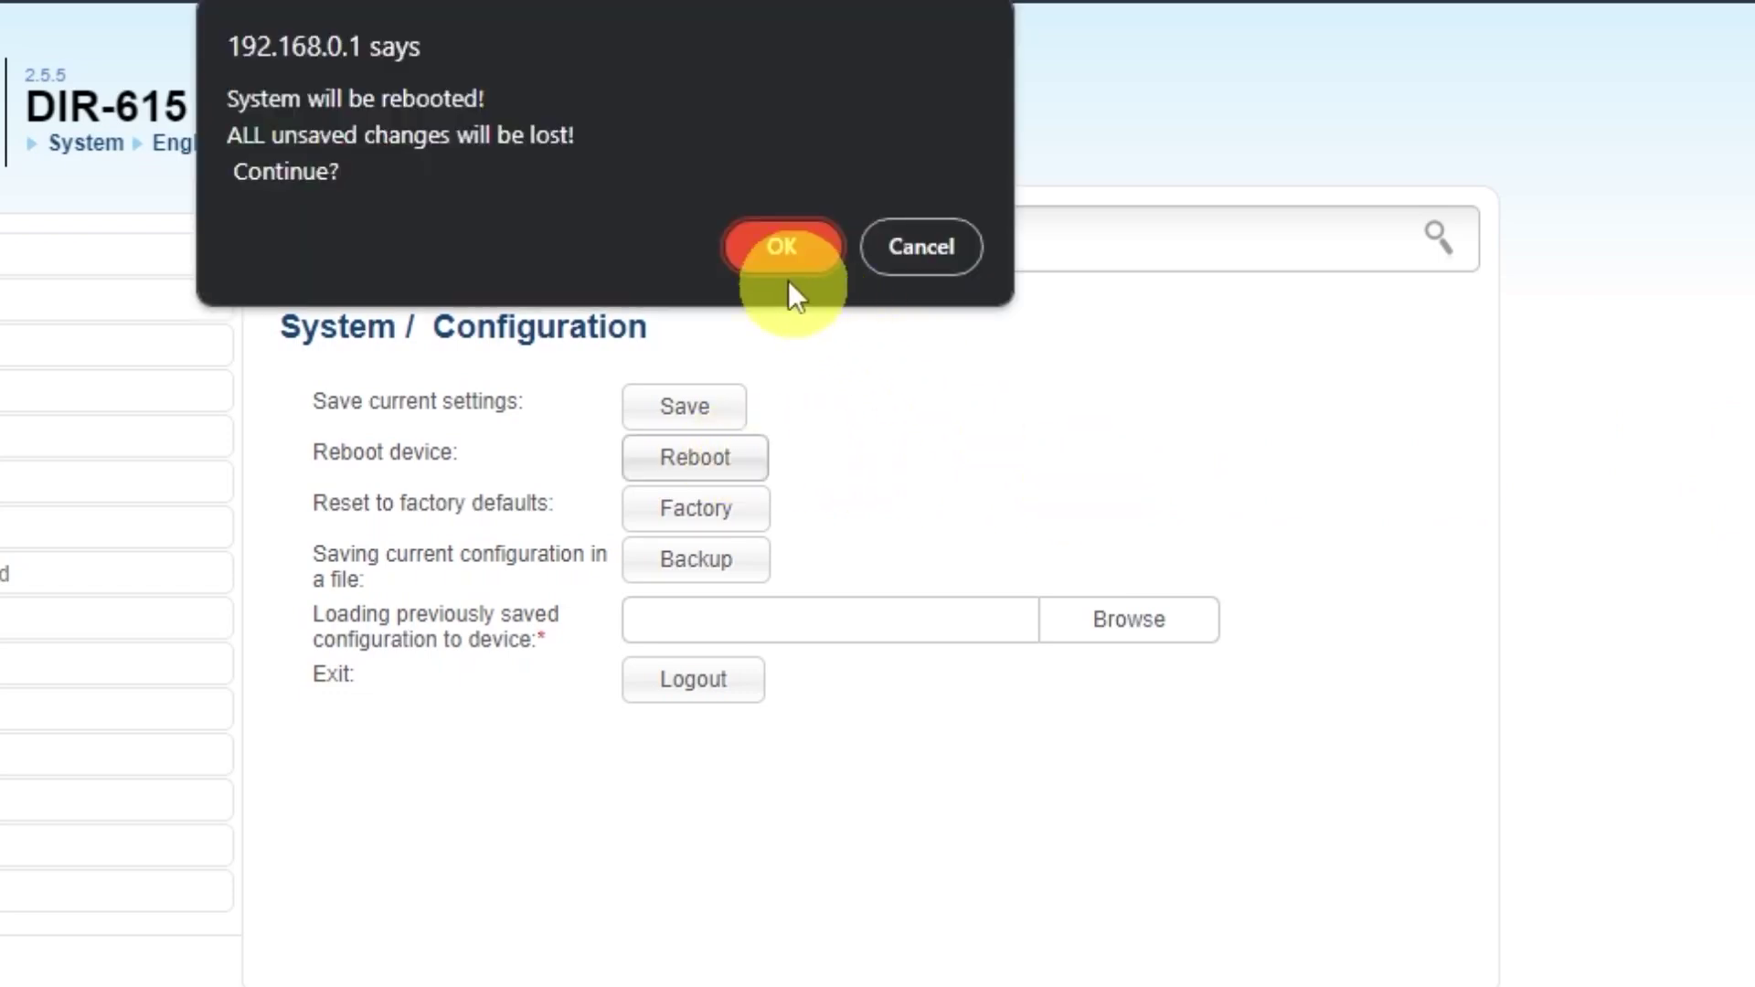
left_click(773, 248)
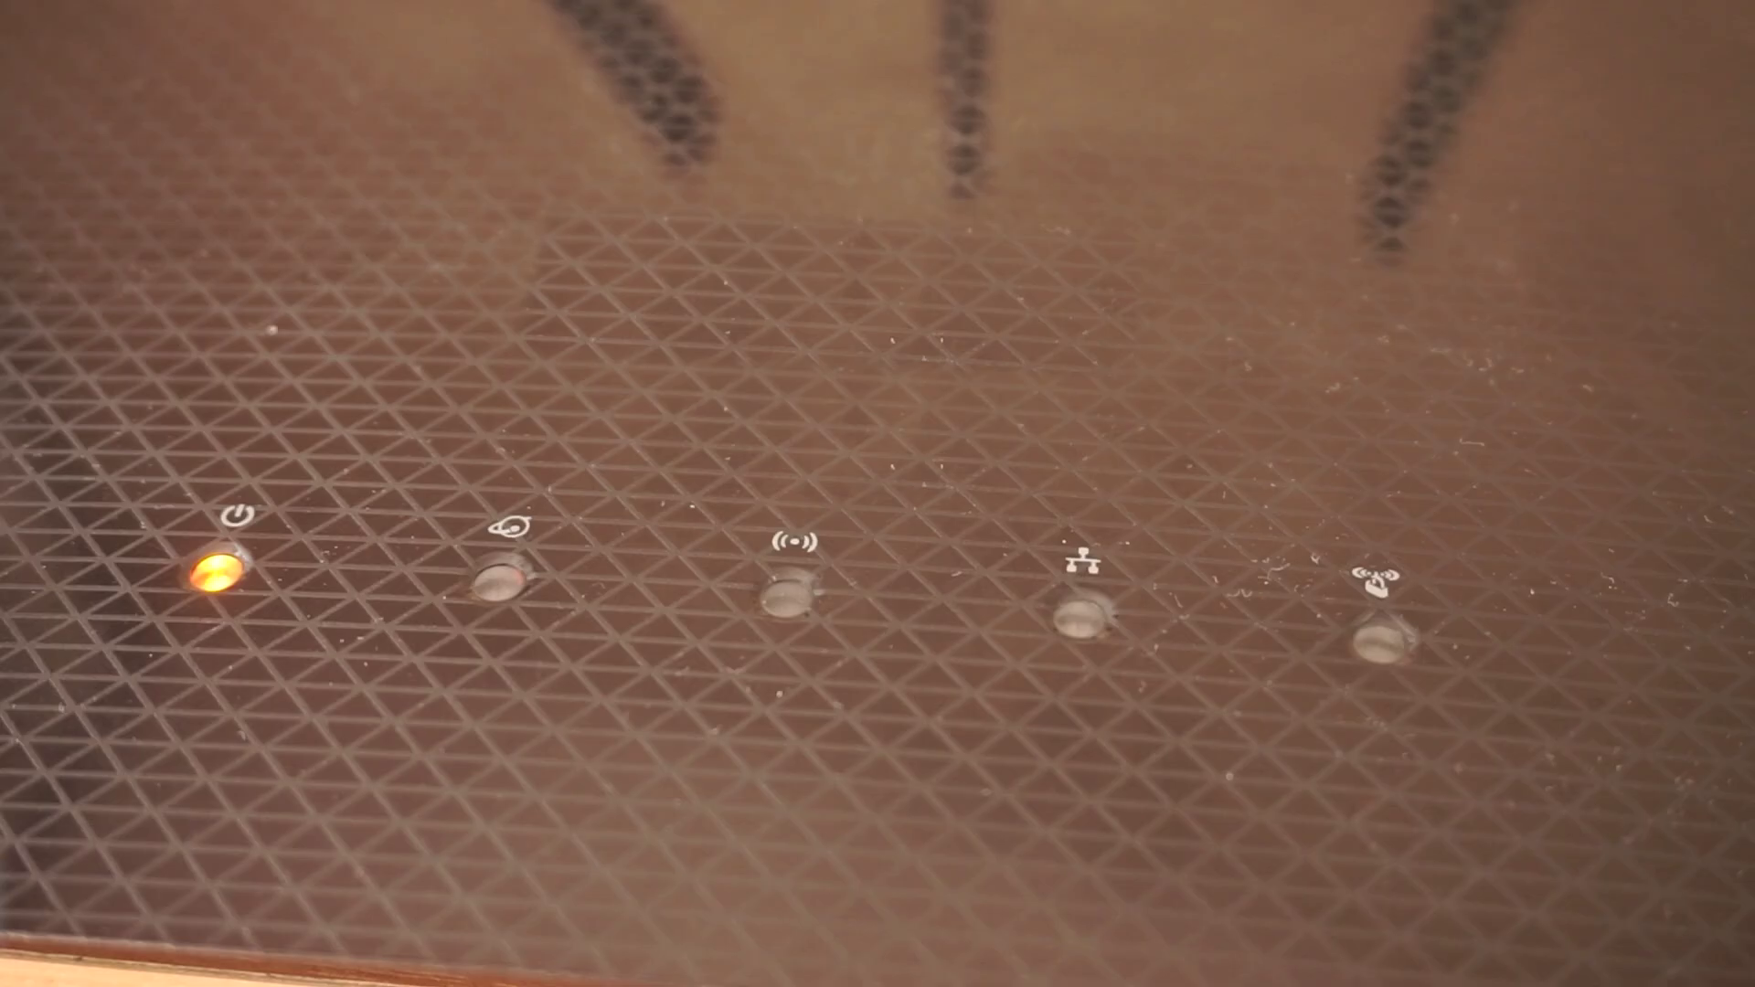